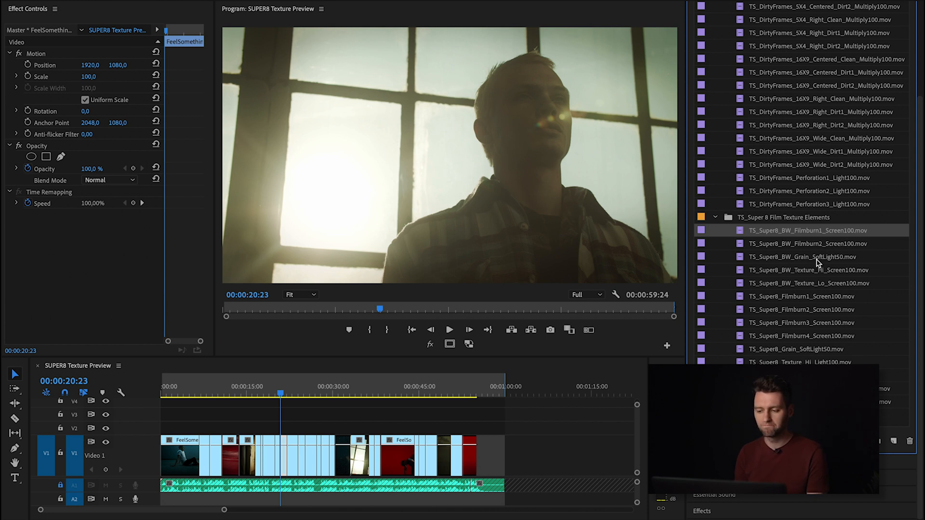
Place the TS_Super8_BW_Grain_SoftLight50.mov clip at the start of video track V2 and select it
{"action": "left_click", "coordinate": [818, 261]}
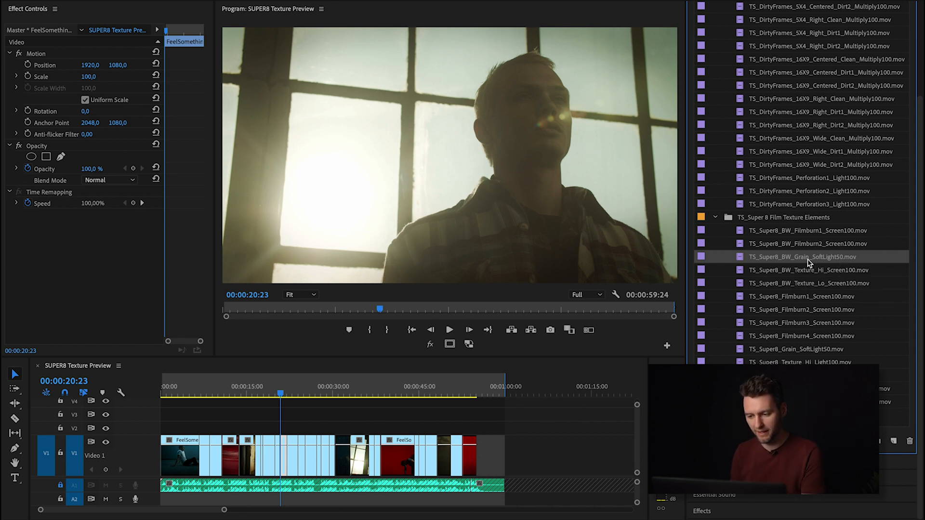
{"action": "left_click_drag", "start_coordinate": [187, 390], "coordinate": [164, 391]}
{"action": "left_click_drag", "start_coordinate": [743, 257], "coordinate": [183, 428]}
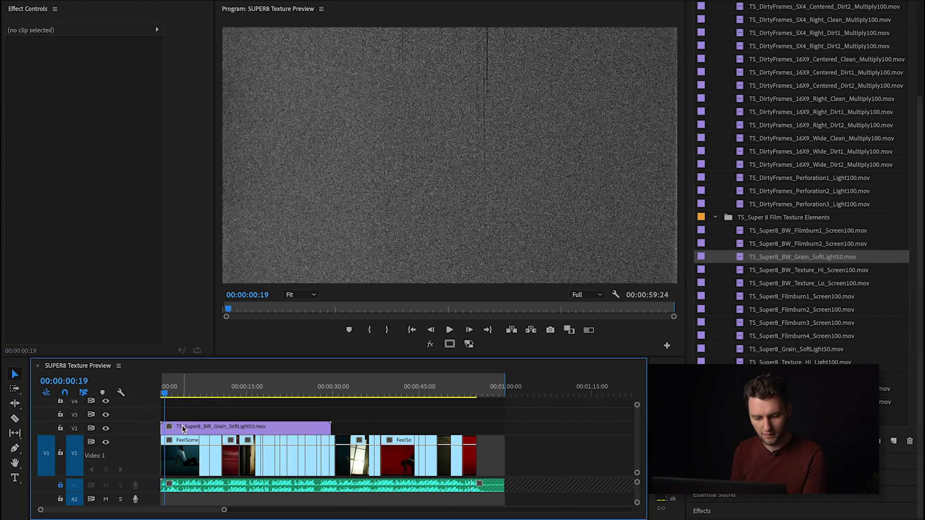
{"action": "left_click", "coordinate": [183, 427]}
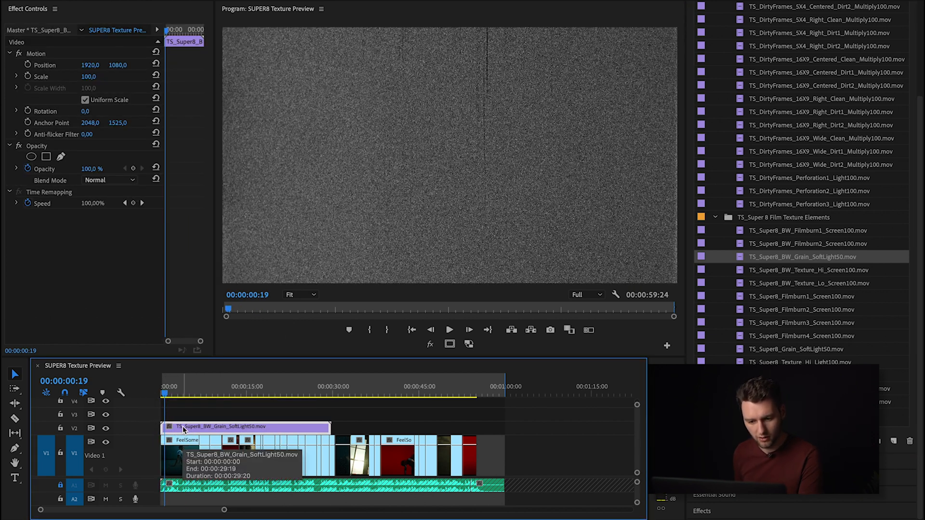
Play back the first seconds of the sequence in short stretches to examine the raw black-and-white grain texture
{"action": "key", "text": "space"}
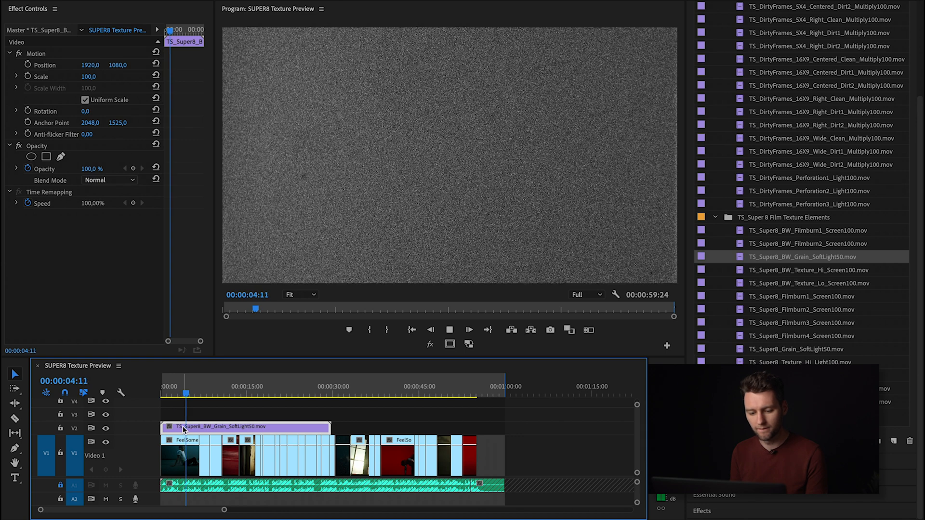
{"action": "key", "text": "space"}
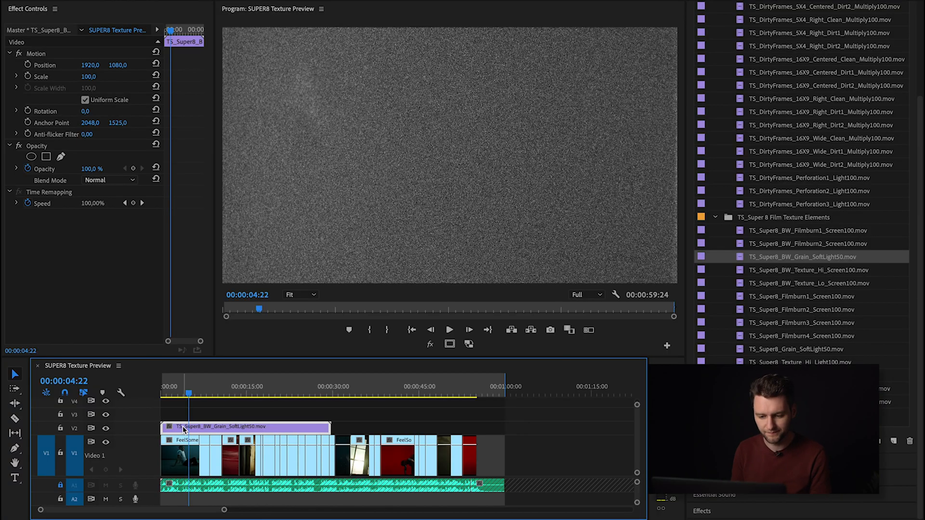
{"action": "key", "text": "space"}
{"action": "key", "text": "space"}
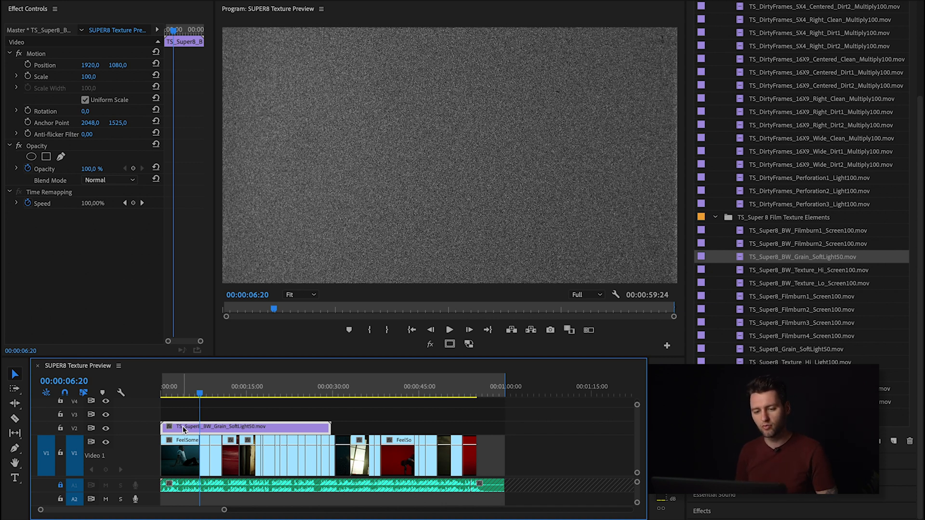
{"action": "key", "text": "space"}
{"action": "key", "text": "space"}
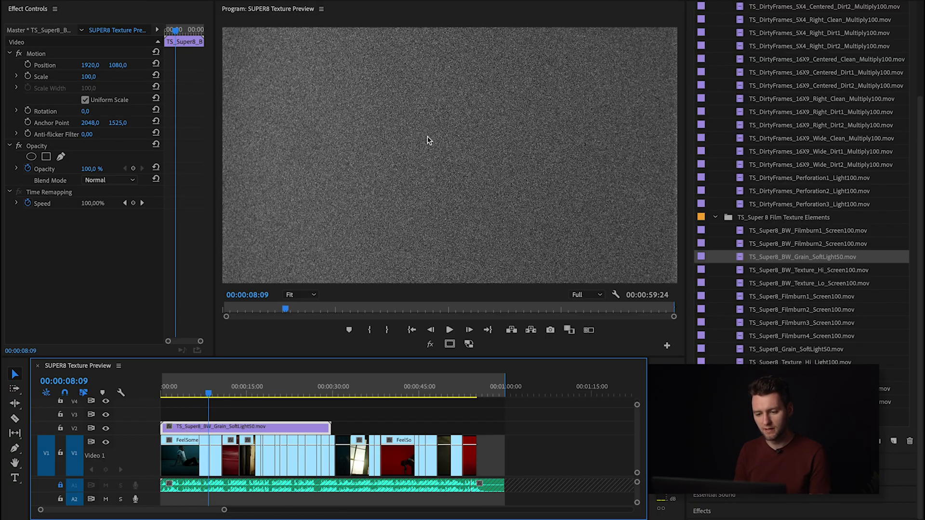
{"action": "key", "text": "space"}
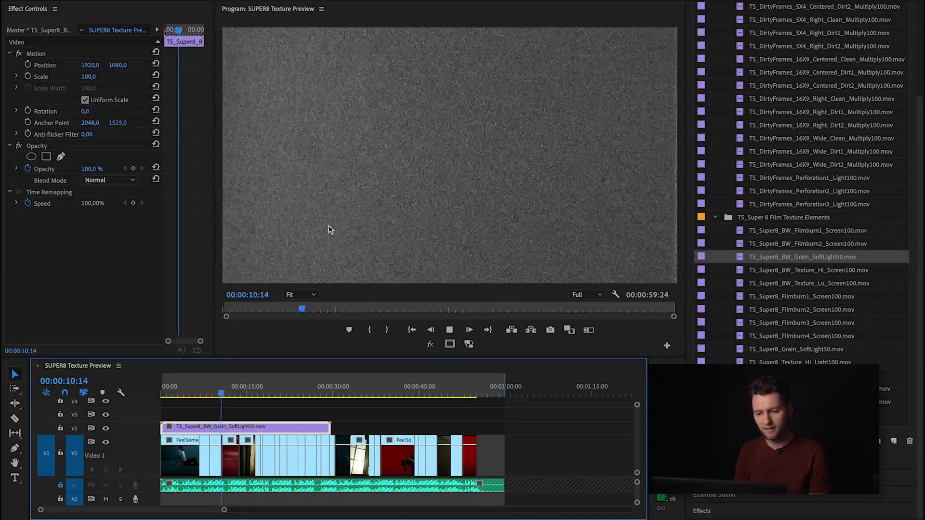
{"action": "key", "text": "space"}
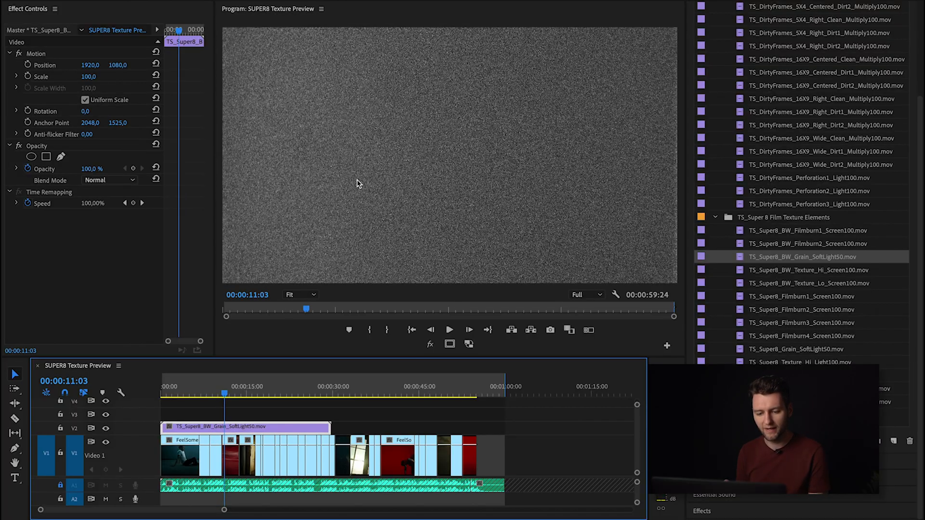
Set the grain clip's blend mode to Soft Light and its opacity to 50% with the playhead at the sequence start
{"action": "left_click_drag", "start_coordinate": [191, 389], "coordinate": [157, 394]}
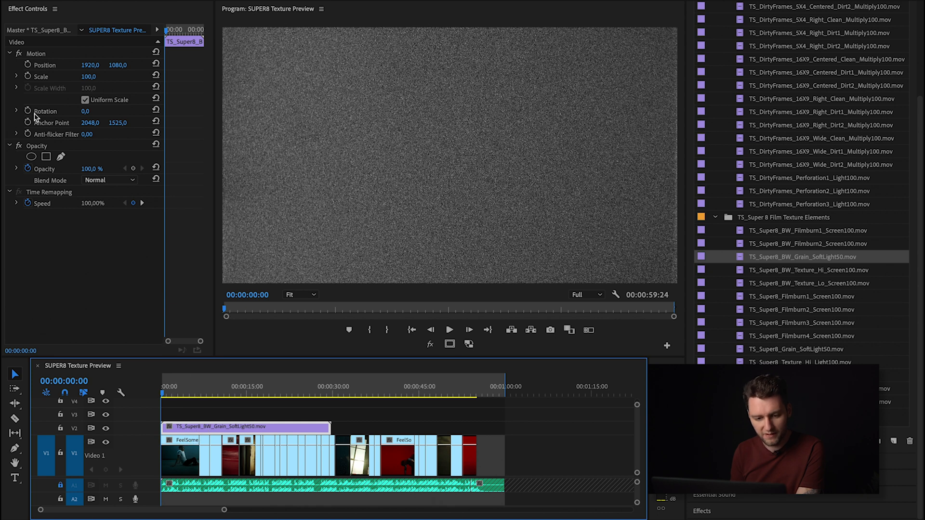
{"action": "left_click", "coordinate": [98, 183]}
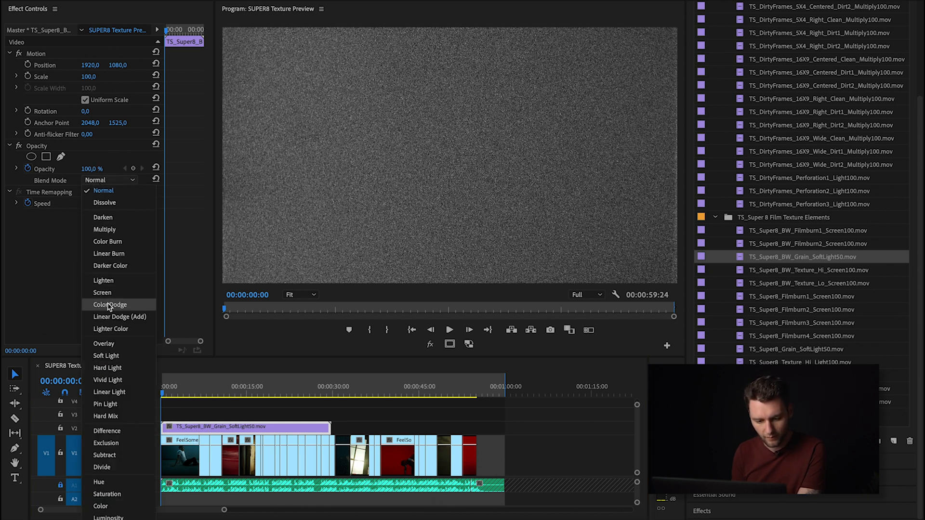
{"action": "left_click", "coordinate": [109, 356]}
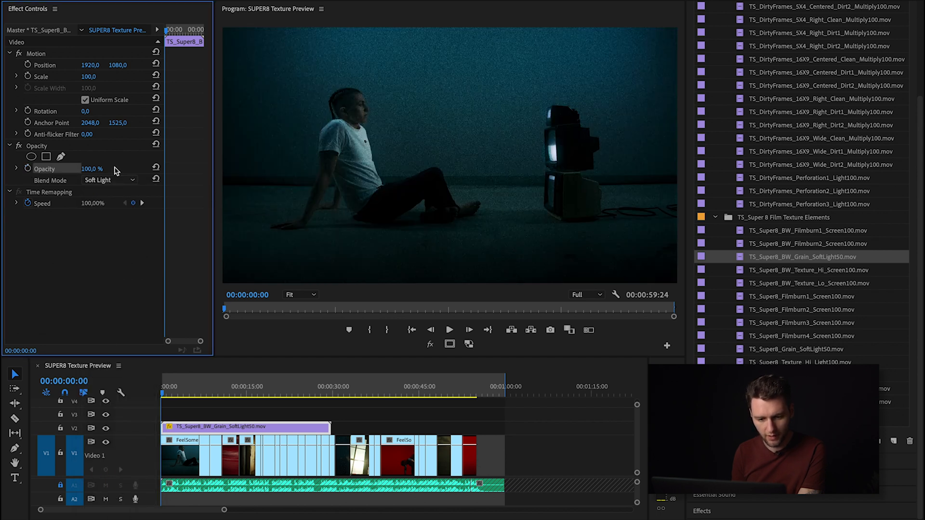
{"action": "left_click", "coordinate": [96, 168]}
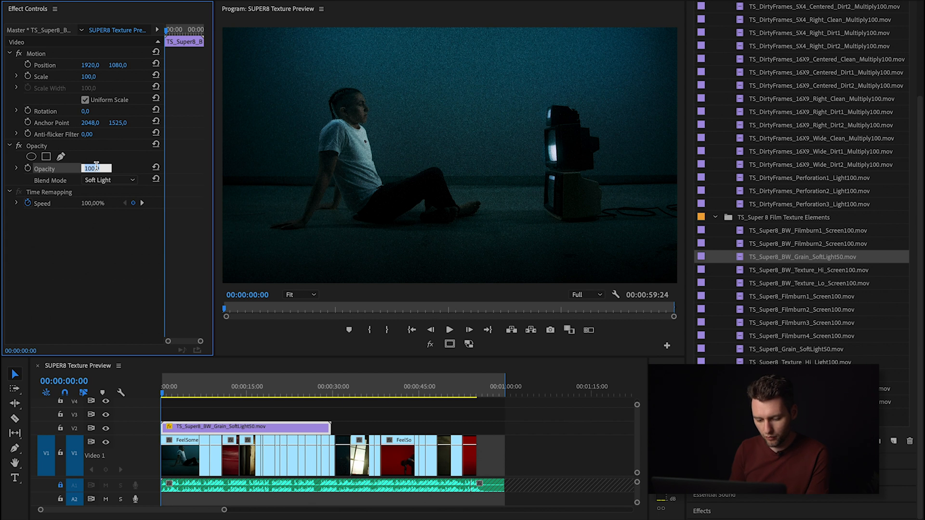
{"action": "type", "text": "50"}
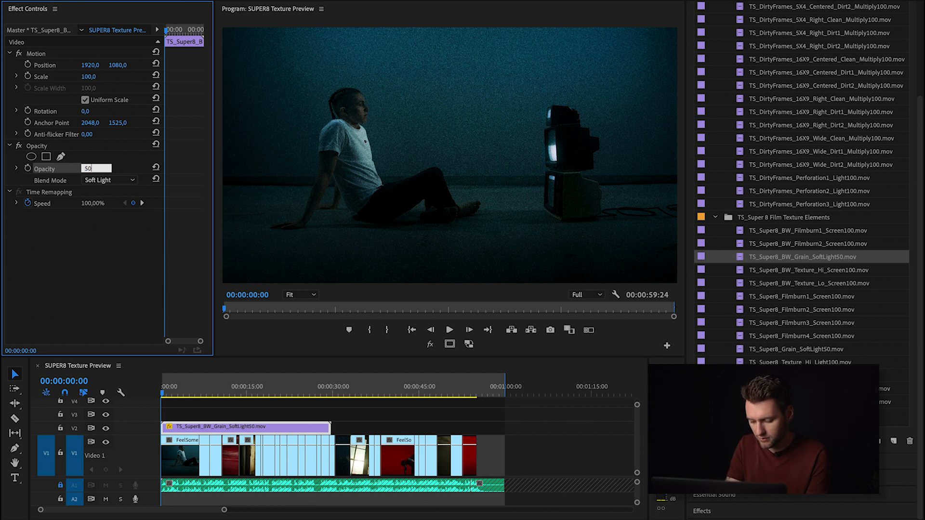
{"action": "key", "text": "Return"}
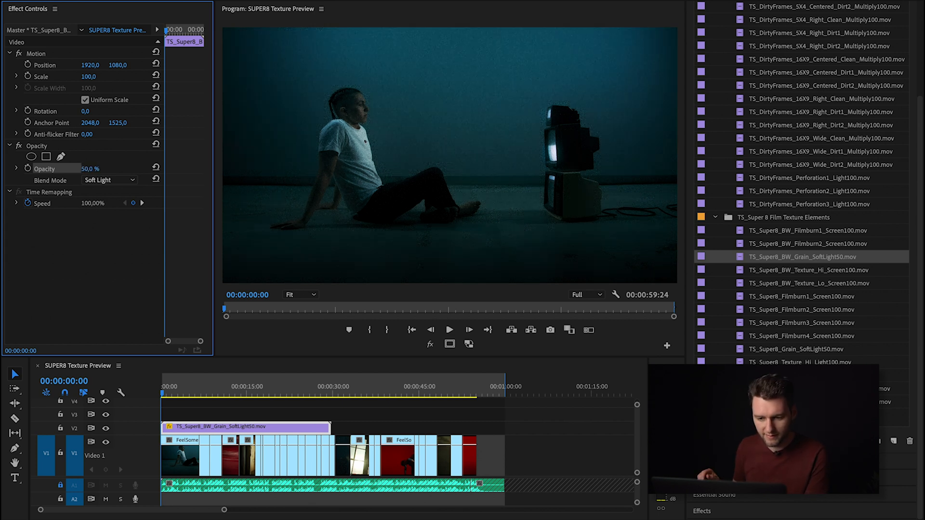
Play the opening shot and switch track V2's visibility off and on to compare the footage with and without grain
{"action": "key", "text": "space"}
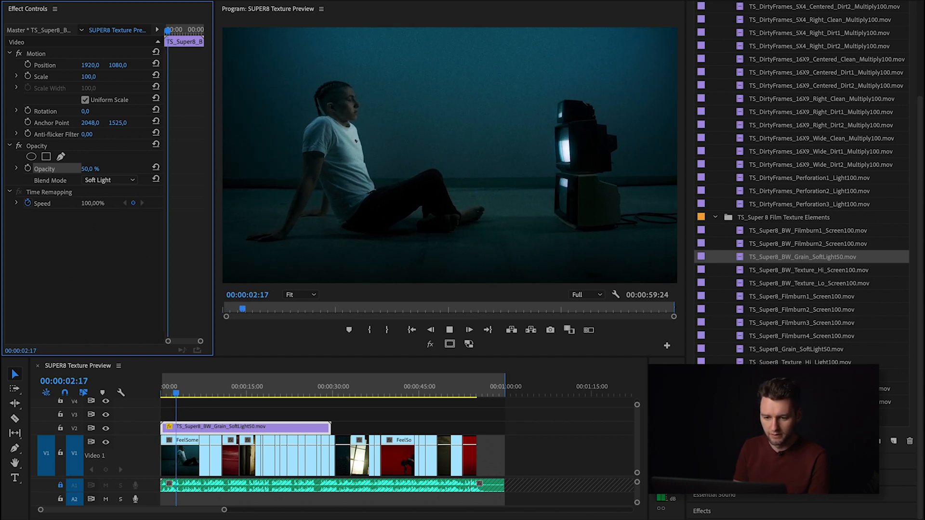
{"action": "key", "text": "space"}
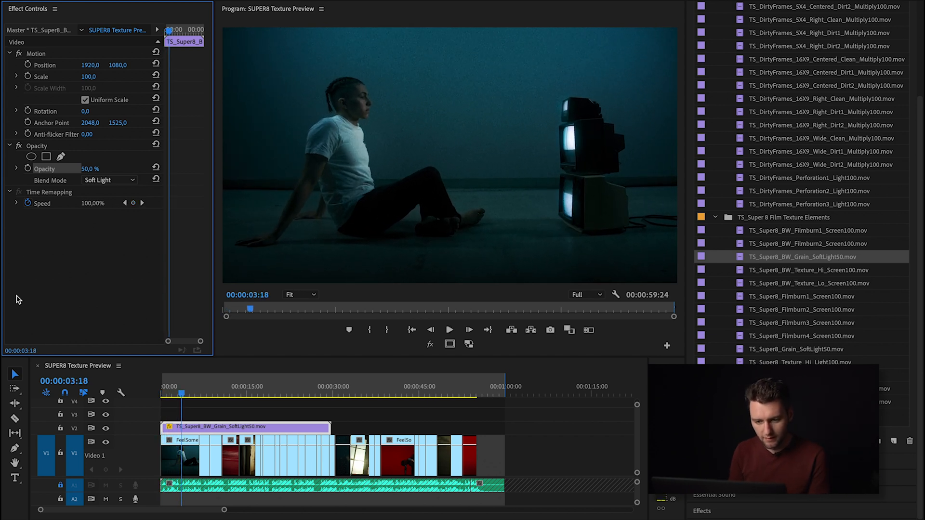
{"action": "left_click", "coordinate": [107, 429]}
{"action": "left_click", "coordinate": [106, 429]}
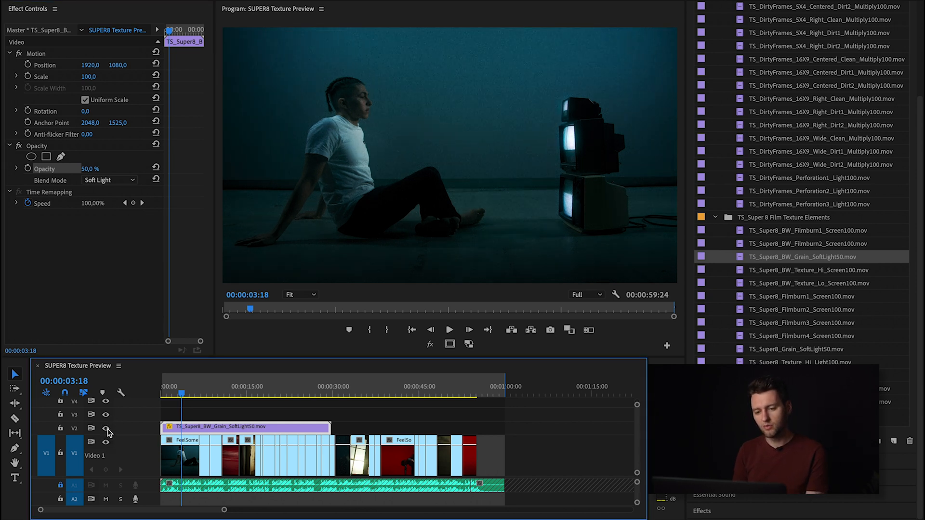
{"action": "left_click_drag", "start_coordinate": [181, 393], "coordinate": [161, 396]}
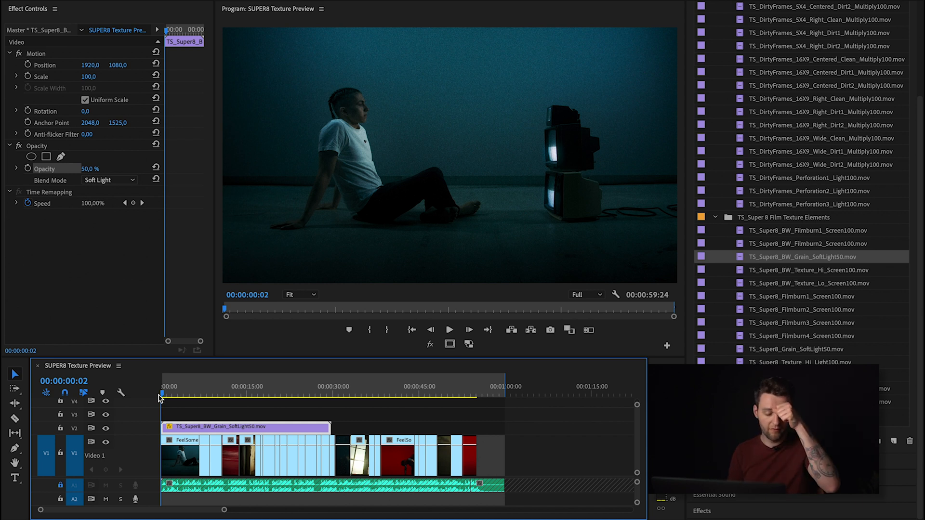
{"action": "key", "text": "space"}
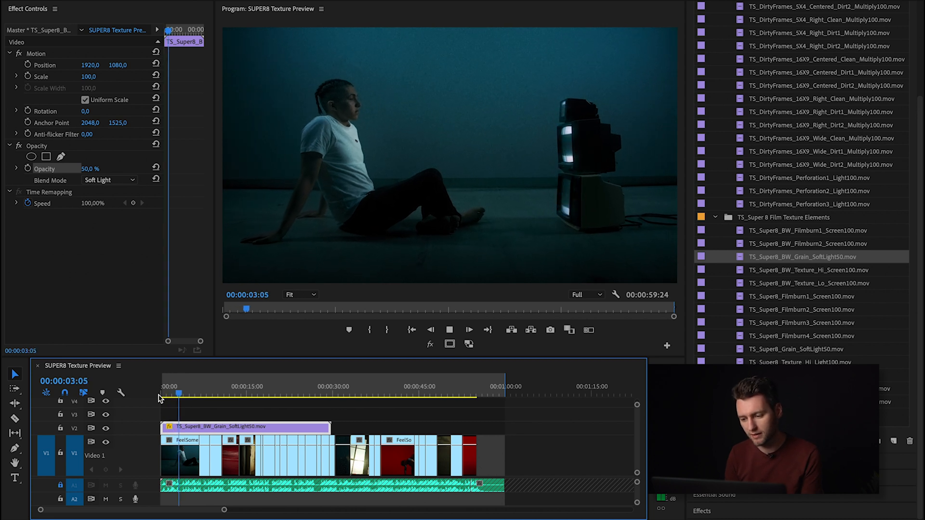
{"action": "key", "text": "space"}
{"action": "left_click", "coordinate": [169, 394]}
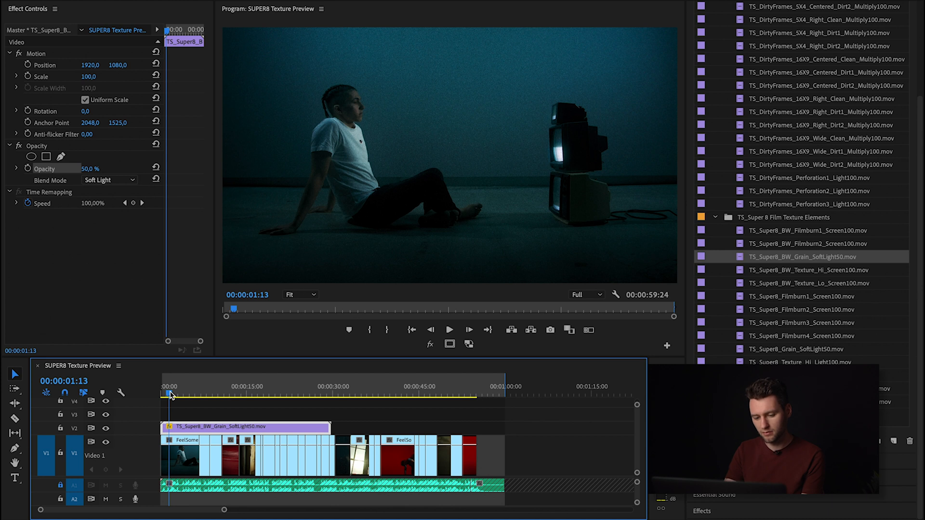
Delete the grain clip and place TS_Super8_Texture_Lo_Light100.mov at the start of V2, followed directly by TS_Super8_Texture_Hi_Light100.mov
{"action": "key", "text": "Delete"}
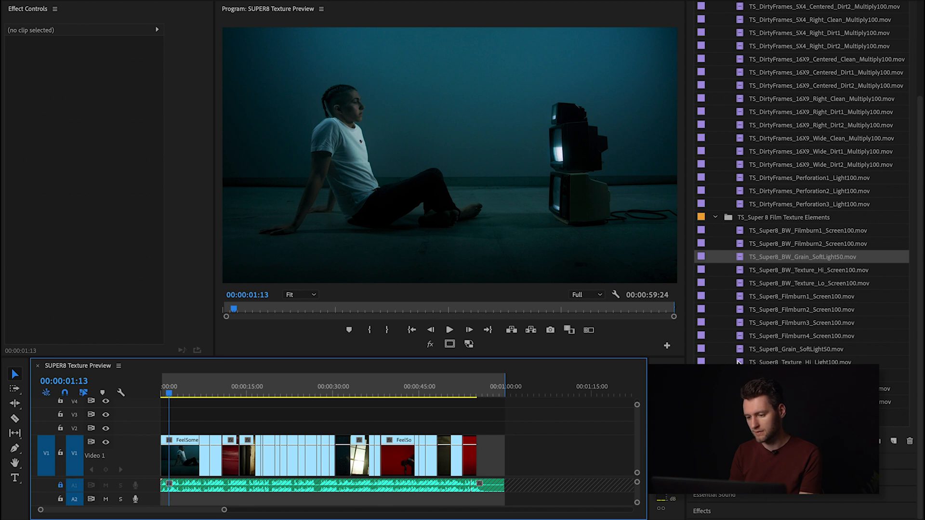
{"action": "scroll", "coordinate": [740, 364], "scroll_direction": "up", "scroll_amount": 5}
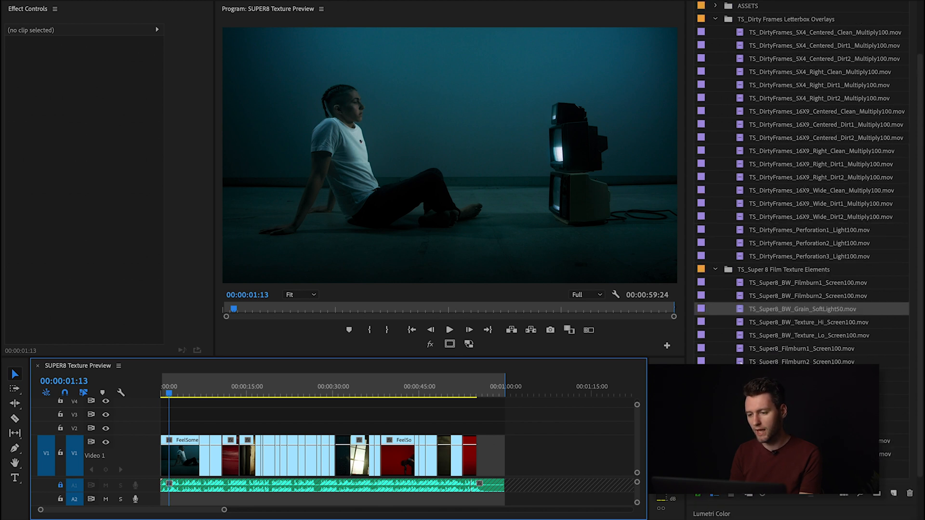
{"action": "scroll", "coordinate": [740, 364], "scroll_direction": "down", "scroll_amount": 5}
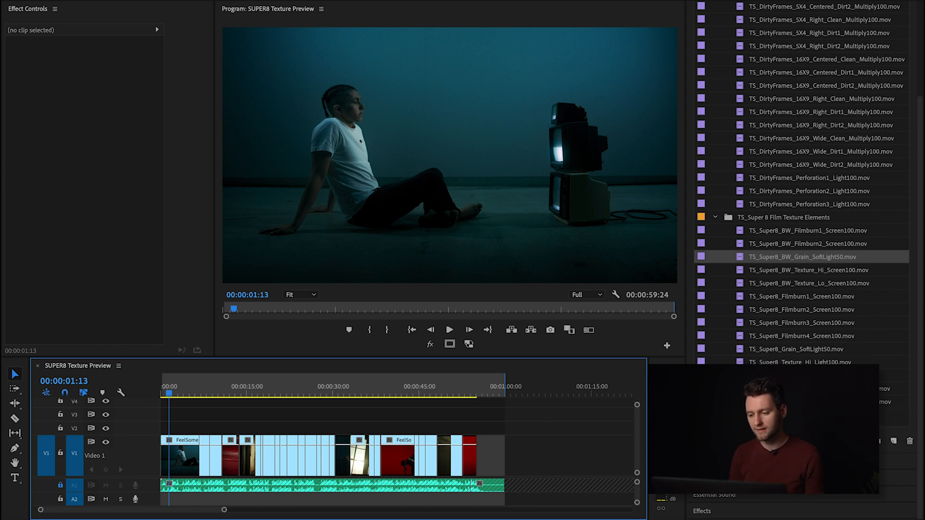
{"action": "left_click", "coordinate": [771, 376]}
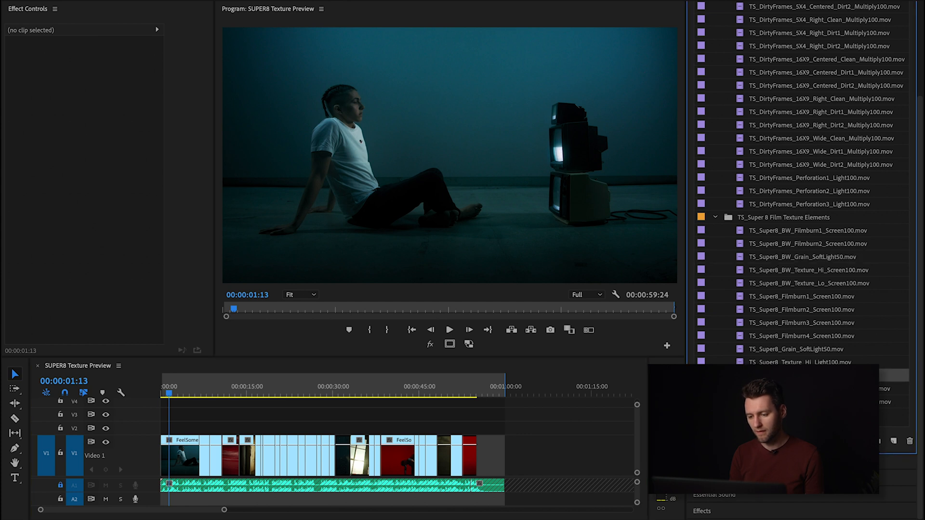
{"action": "left_click_drag", "start_coordinate": [728, 366], "coordinate": [164, 436]}
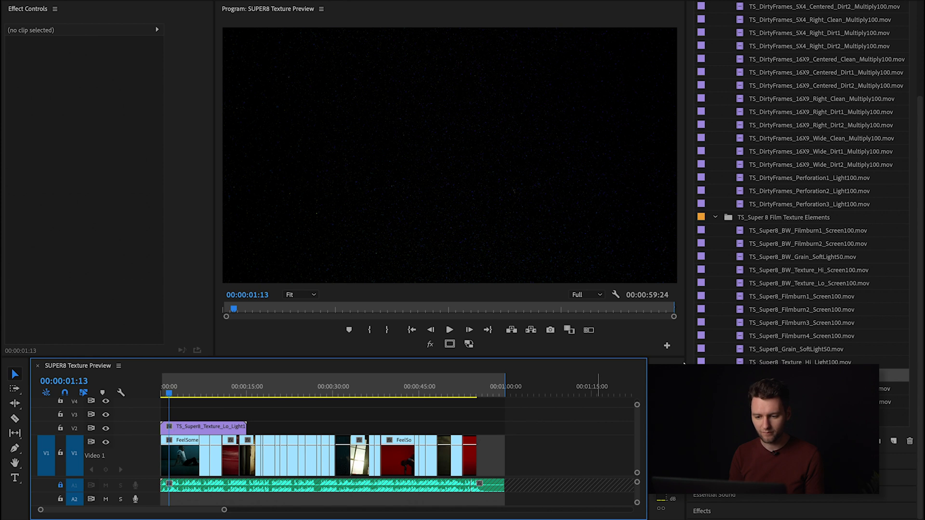
{"action": "left_click_drag", "start_coordinate": [771, 363], "coordinate": [246, 426]}
Set the blend mode of both the Texture_Lo and Texture_Hi clips on V2 to Lighten
{"action": "left_click", "coordinate": [183, 393]}
{"action": "left_click", "coordinate": [188, 430]}
{"action": "key", "text": "="}
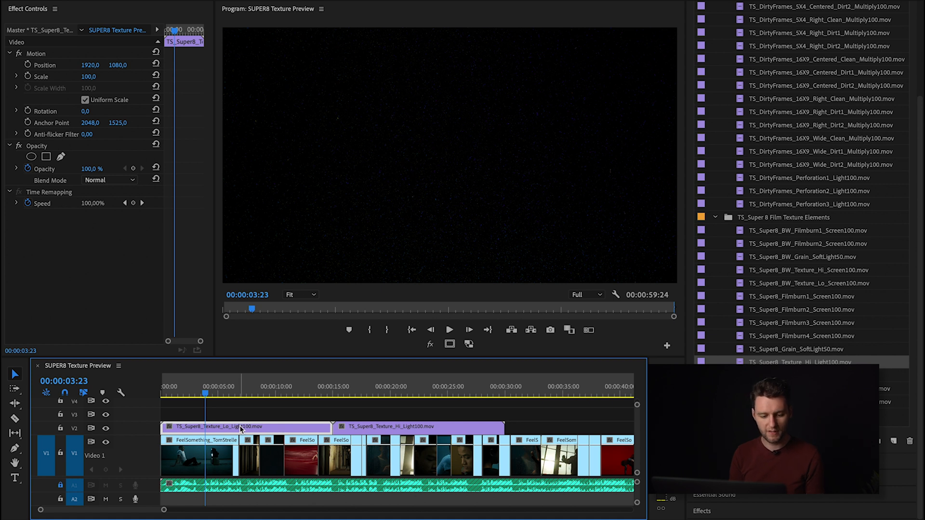
{"action": "left_click", "coordinate": [108, 182]}
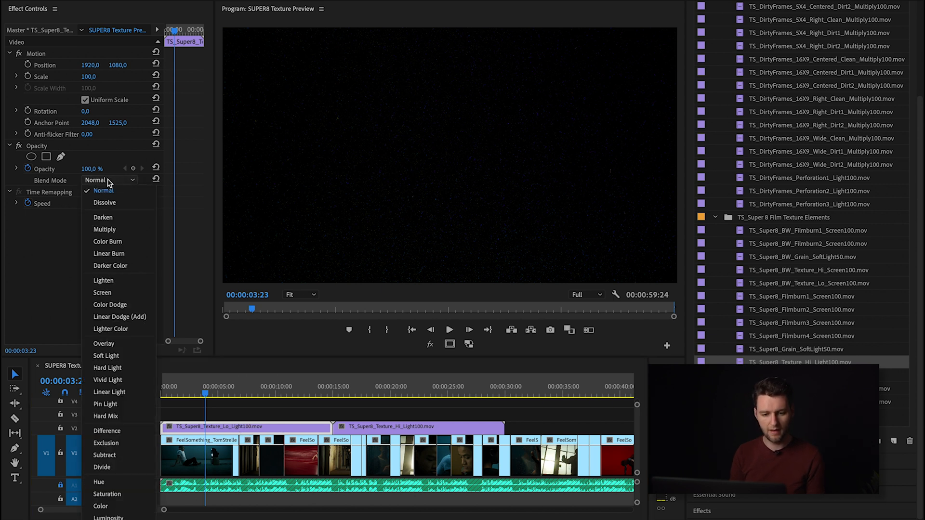
{"action": "left_click", "coordinate": [103, 280]}
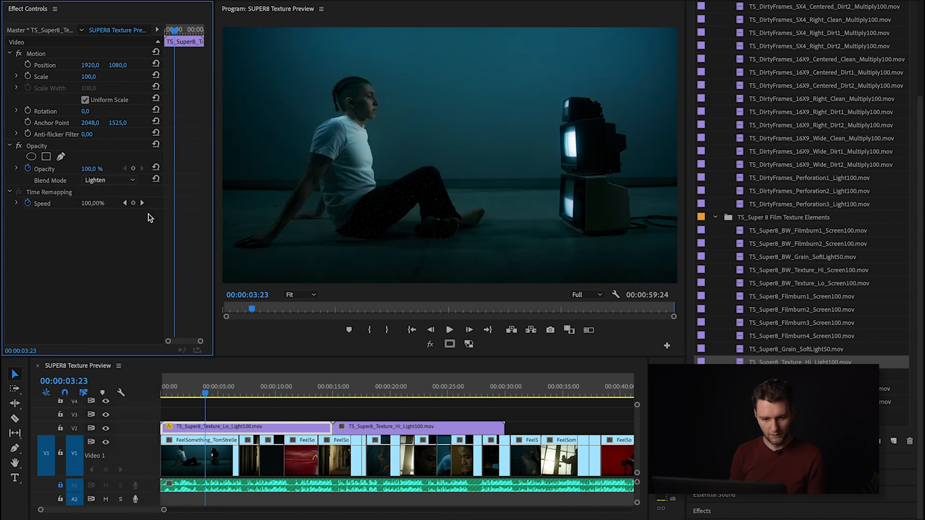
{"action": "left_click", "coordinate": [372, 429]}
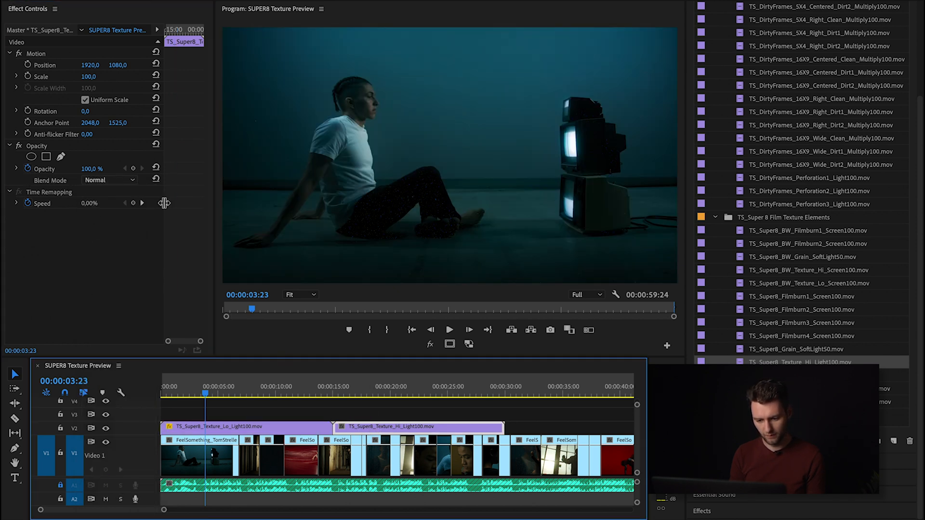
{"action": "left_click", "coordinate": [105, 182]}
{"action": "left_click", "coordinate": [104, 280]}
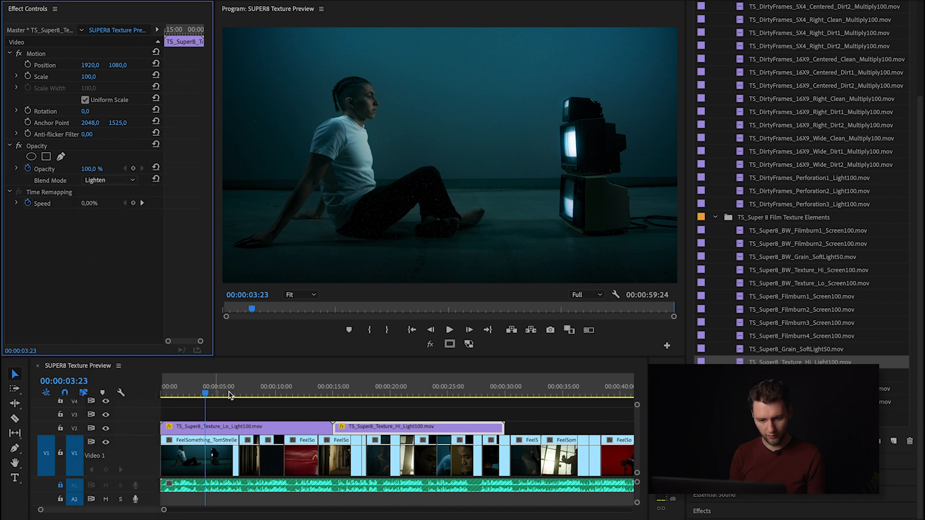
Play the sequence from its start and from within the Texture_Hi clip to examine the low and high dust textures
{"action": "left_click", "coordinate": [142, 392]}
{"action": "key", "text": "Home"}
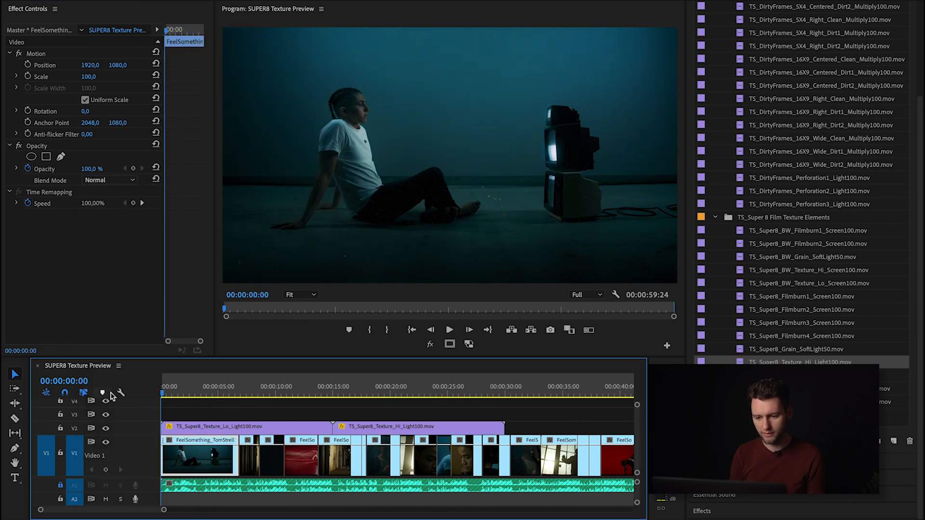
{"action": "key", "text": "space"}
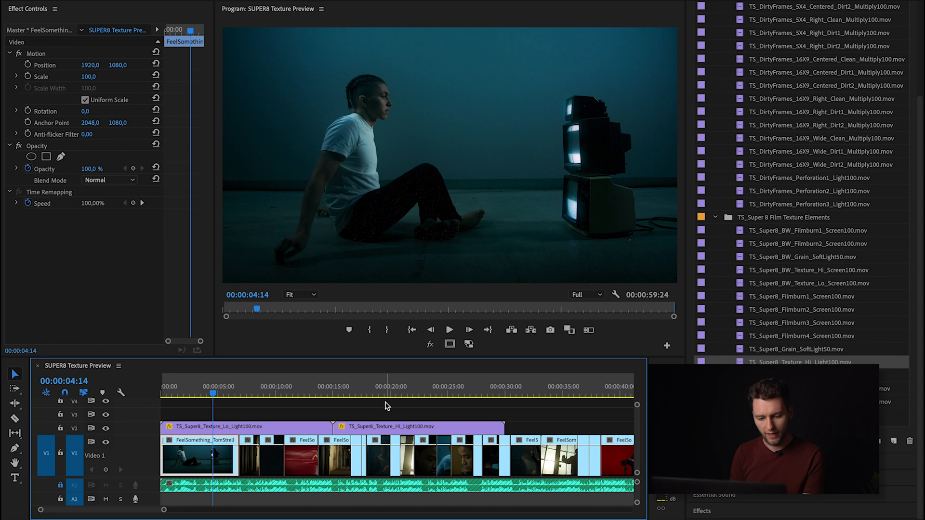
{"action": "left_click", "coordinate": [228, 428]}
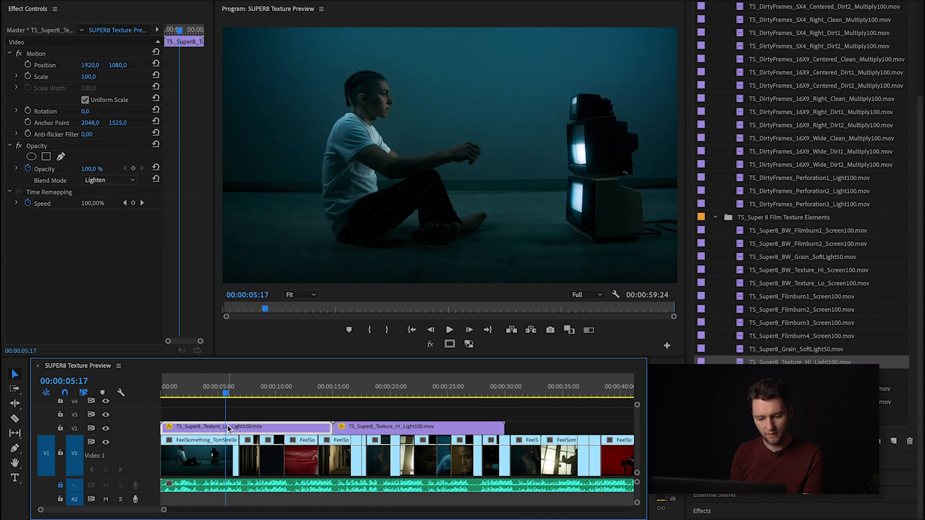
{"action": "left_click", "coordinate": [399, 396]}
{"action": "key", "text": "space"}
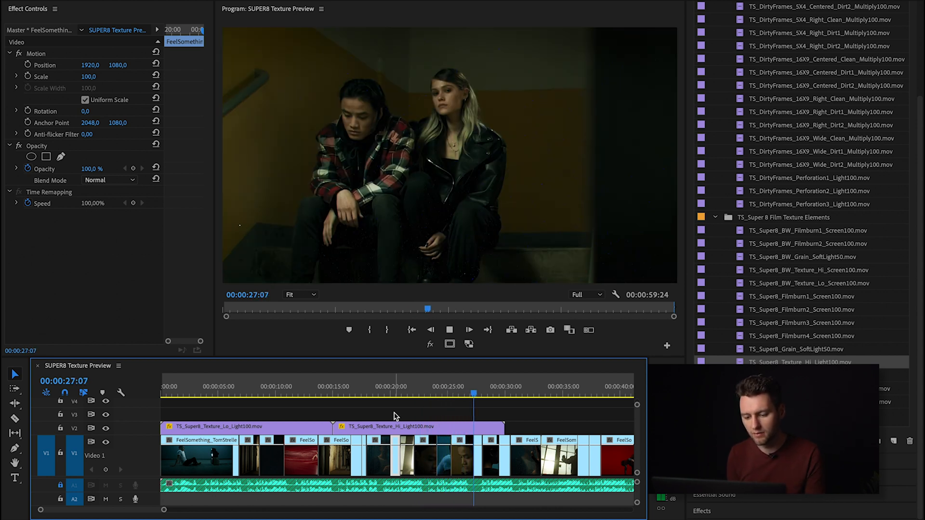
Place TS_Super8_BW_Grain_SoftLight50.mov at the start of V3 and give it the Soft Light blend mode at 50% opacity
{"action": "key", "text": "space"}
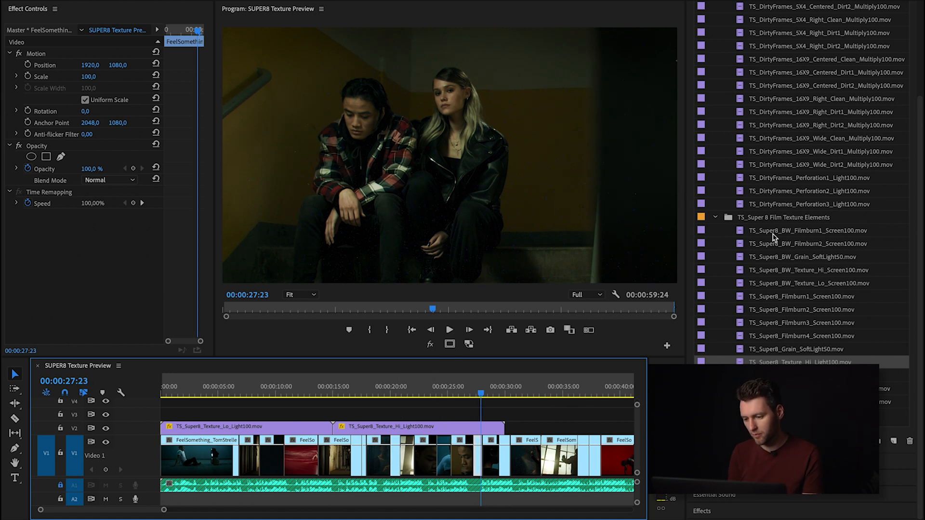
{"action": "left_click_drag", "start_coordinate": [741, 260], "coordinate": [173, 414]}
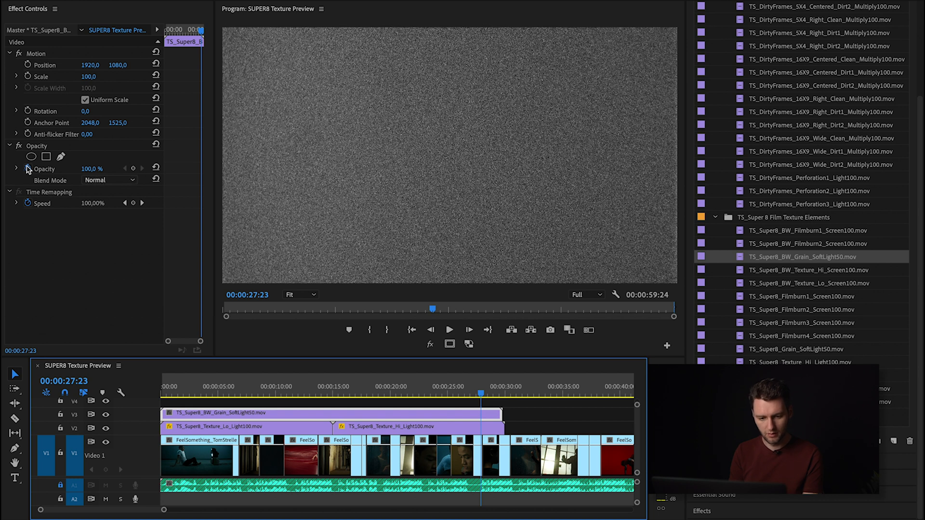
{"action": "left_click", "coordinate": [102, 180]}
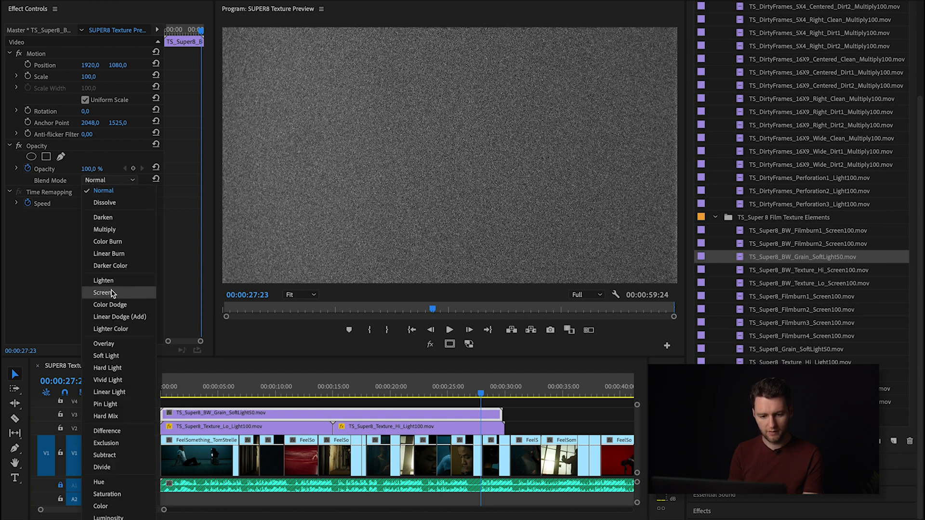
{"action": "left_click", "coordinate": [106, 355]}
{"action": "left_click", "coordinate": [89, 169]}
{"action": "type", "text": "50"}
{"action": "key", "text": "Return"}
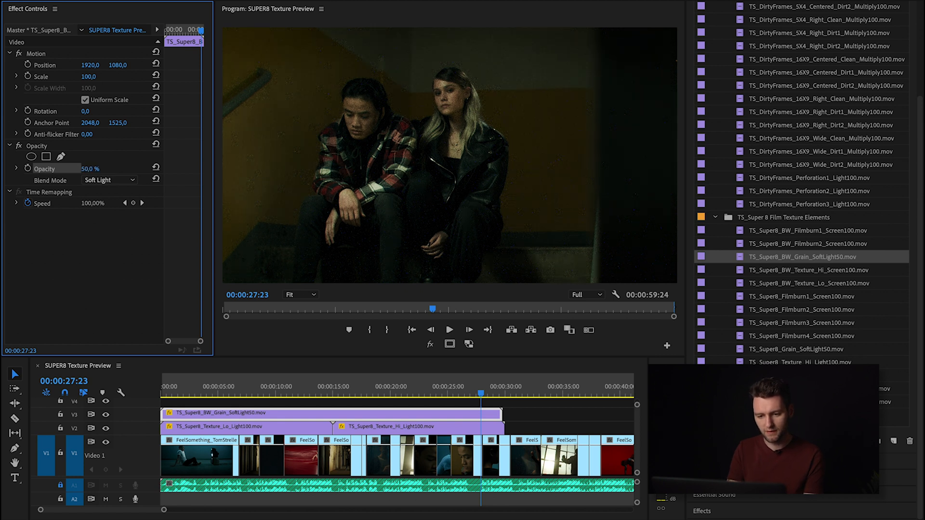
Play several shots along the sequence to examine the grain combined with the dust textures
{"action": "key", "text": "space"}
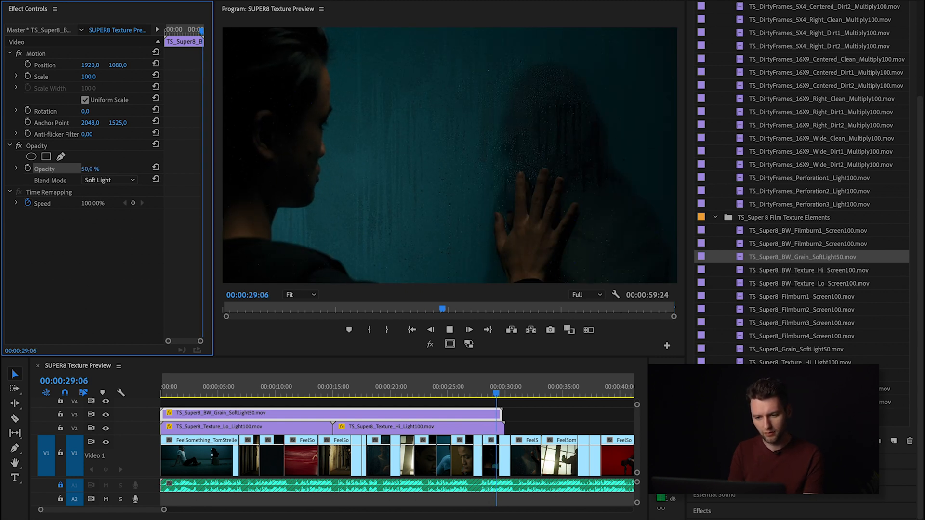
{"action": "left_click", "coordinate": [243, 391]}
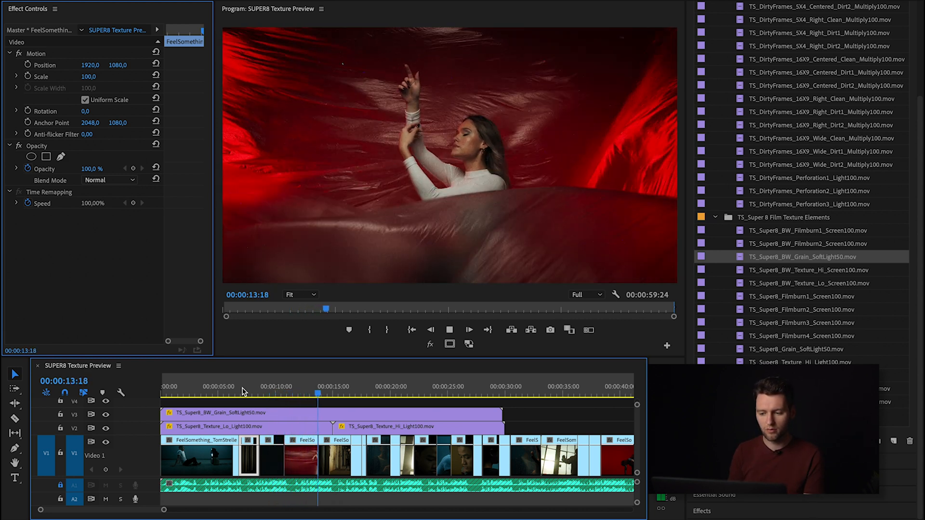
{"action": "left_click", "coordinate": [284, 394]}
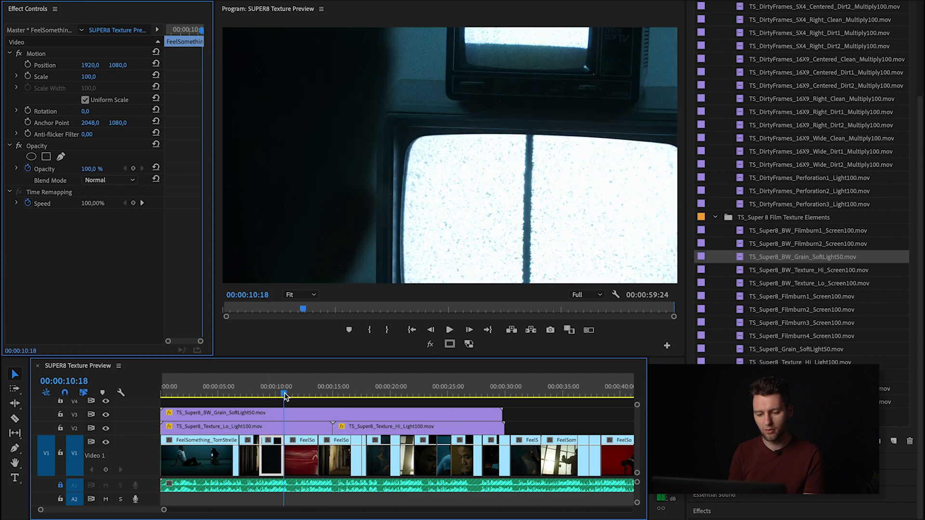
Reduce the opacity of the grain clip on V3 to 30% and play the sequence to check it
{"action": "left_click", "coordinate": [267, 412]}
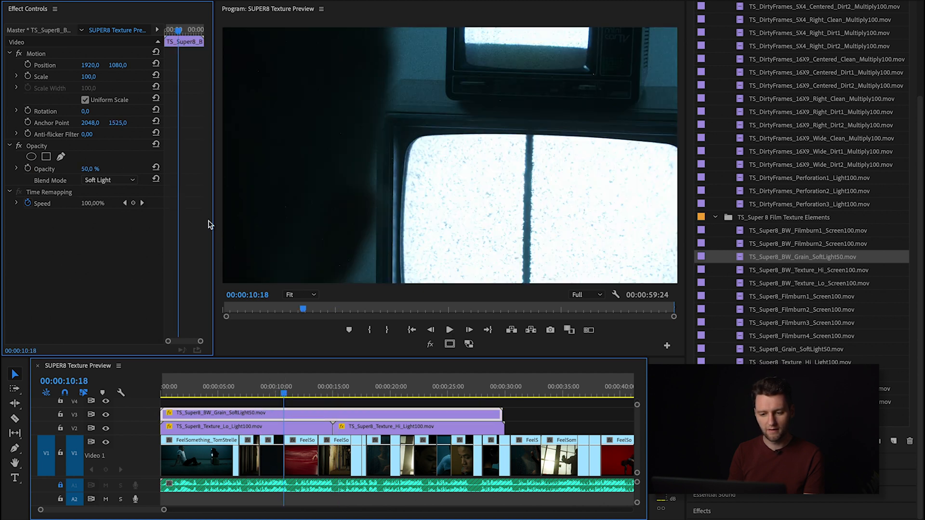
{"action": "left_click", "coordinate": [91, 169]}
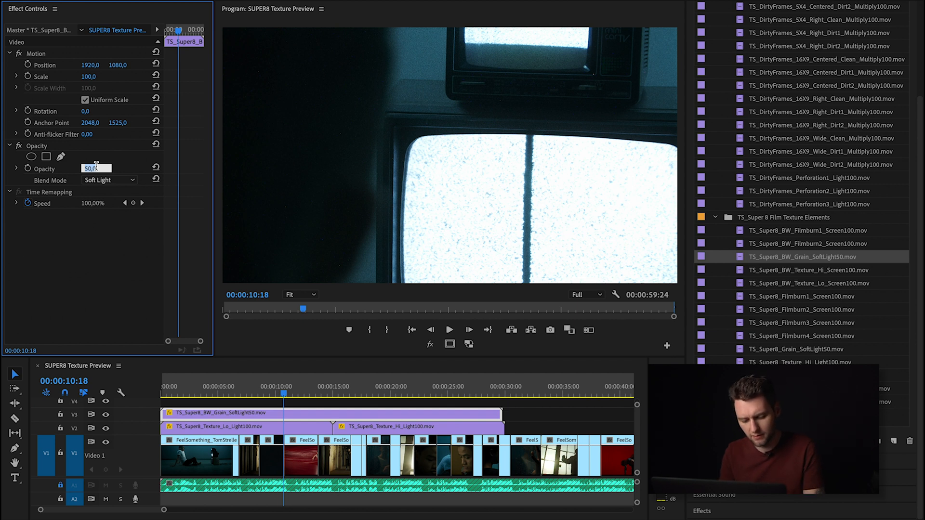
{"action": "type", "text": "30"}
{"action": "key", "text": "Return"}
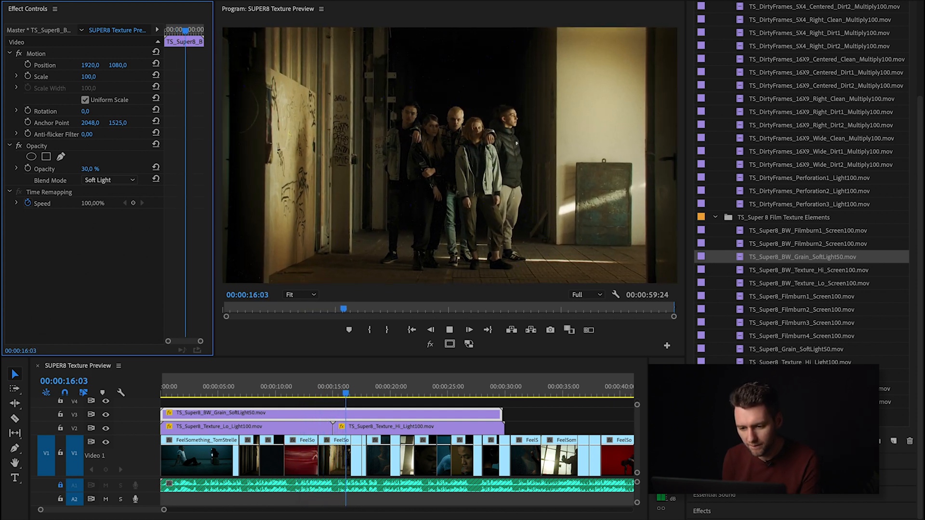
{"action": "key", "text": "space"}
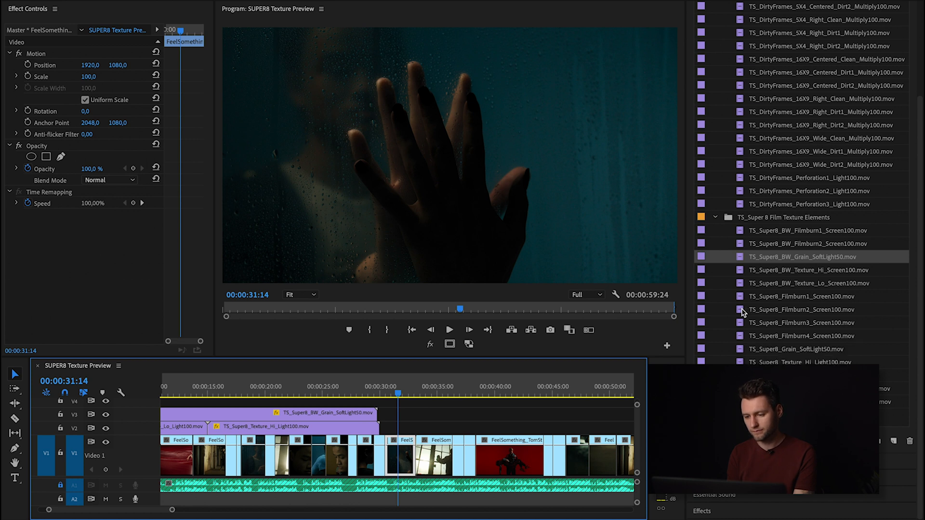
Place TS_Super8_Filmburn2_Screen100.mov on V2 starting at about 36 seconds and set its blend mode to Screen
{"action": "left_click_drag", "start_coordinate": [742, 311], "coordinate": [462, 404]}
{"action": "left_click", "coordinate": [459, 396]}
{"action": "key", "text": "="}
{"action": "left_click", "coordinate": [443, 393]}
{"action": "left_click", "coordinate": [477, 427]}
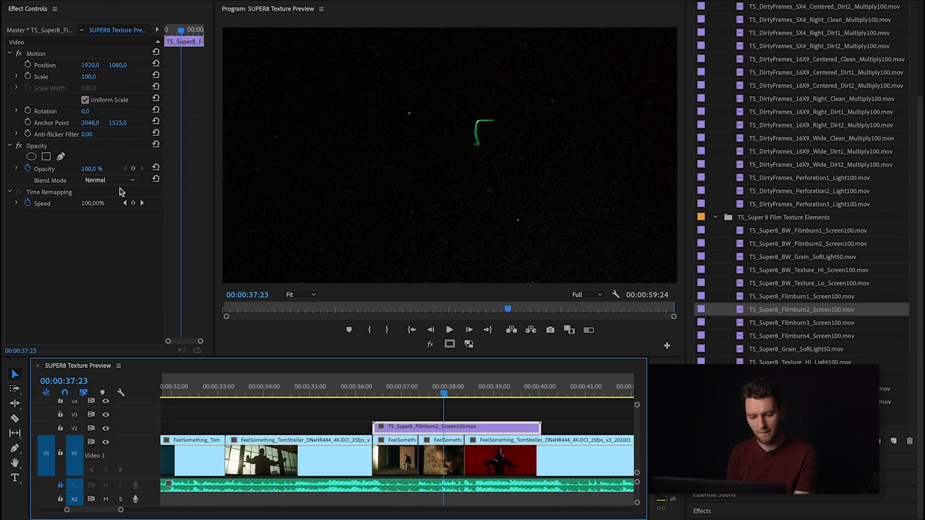
{"action": "left_click", "coordinate": [103, 181]}
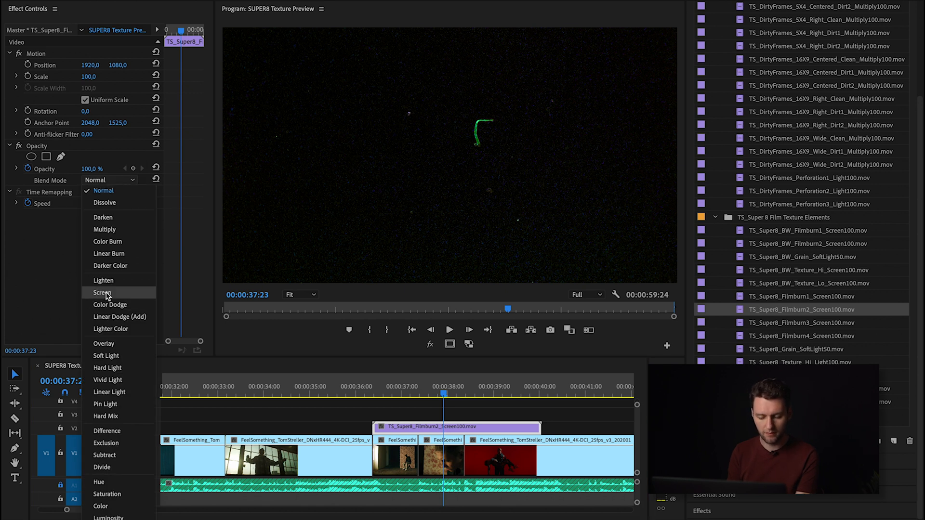
{"action": "left_click", "coordinate": [102, 293]}
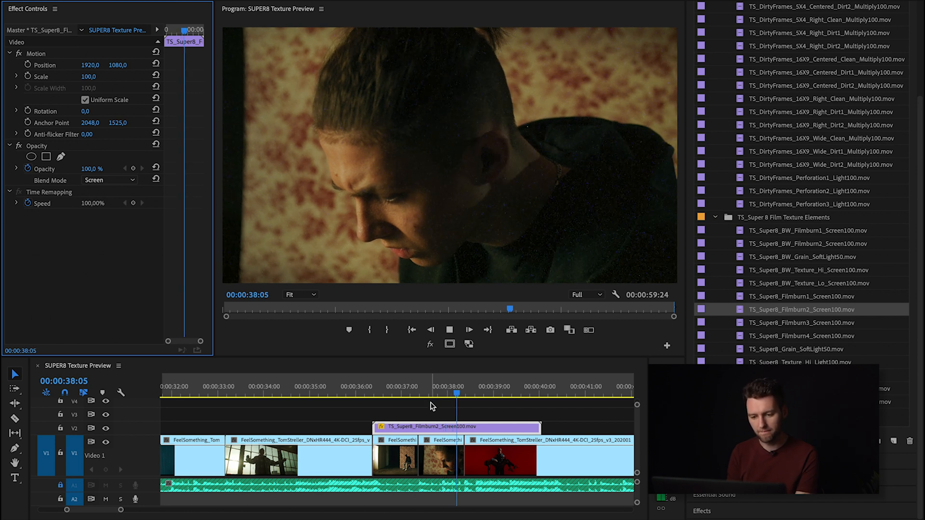
Shift the Filmburn2 clip earlier on V2 so it ends at the cut to the red shot, and play the transition
{"action": "key", "text": "space"}
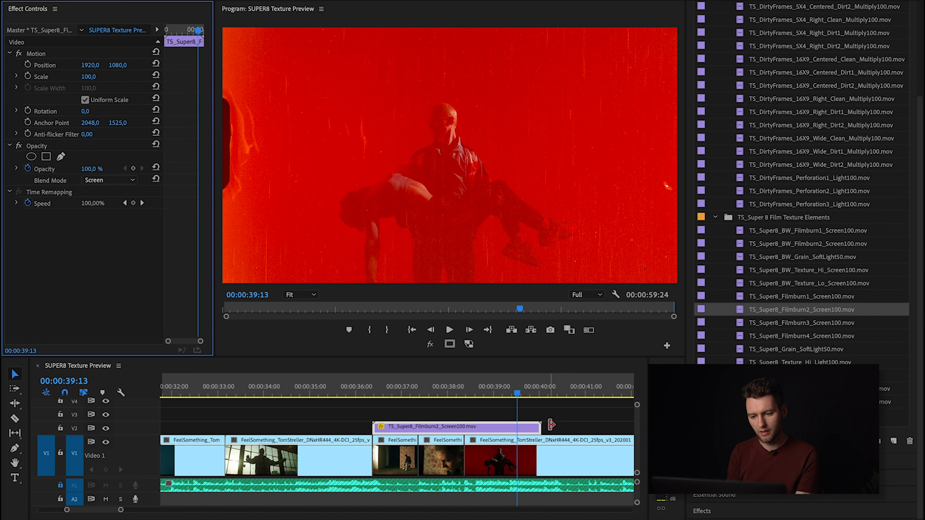
{"action": "left_click_drag", "start_coordinate": [503, 428], "coordinate": [425, 428]}
{"action": "left_click", "coordinate": [350, 379]}
{"action": "key", "text": "space"}
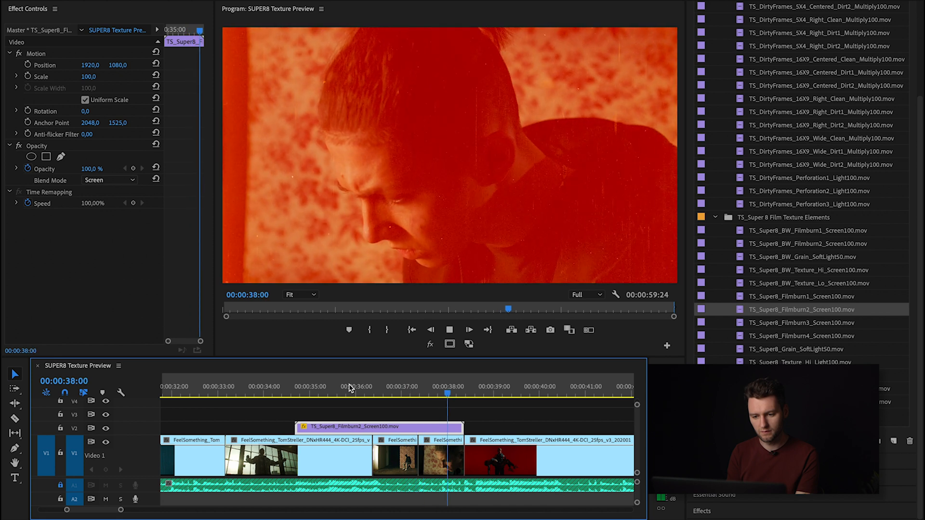
{"action": "left_click", "coordinate": [351, 389]}
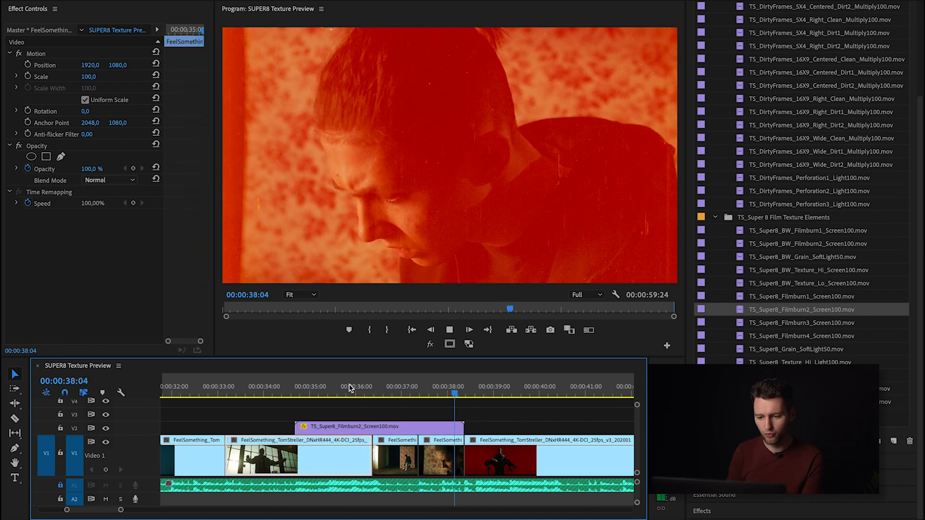
{"action": "key", "text": "minus"}
{"action": "key", "text": "minus"}
{"action": "key", "text": "space"}
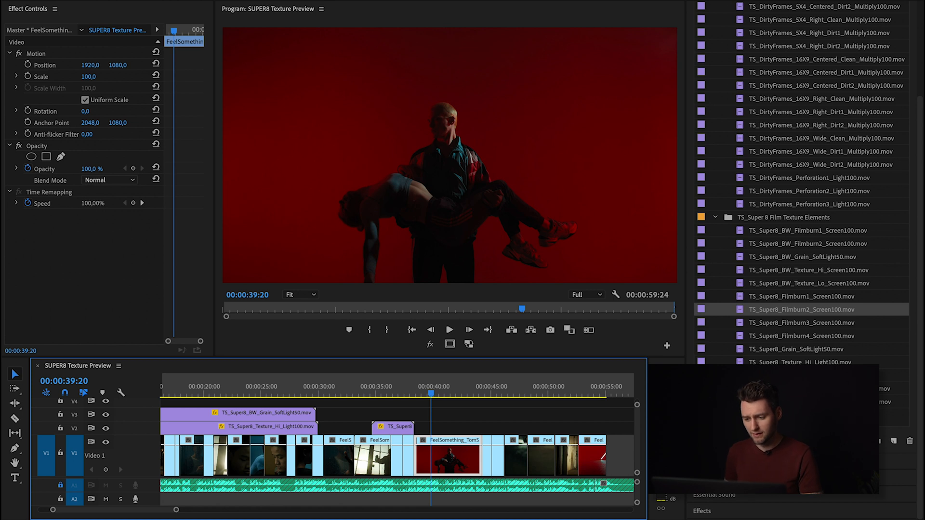
Place TS_Super8X_BONUS_Lightleaks_Hi_Screen100.mov on V2 directly after the film burn clip and set its blend mode to Screen
{"action": "left_click_drag", "start_coordinate": [771, 389], "coordinate": [423, 426]}
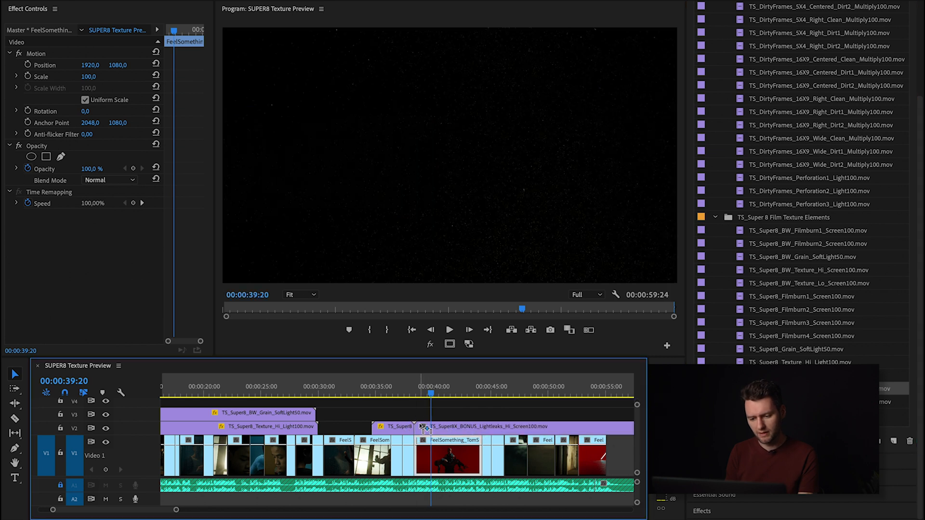
{"action": "scroll", "coordinate": [422, 426], "scroll_direction": "down", "scroll_amount": 1}
{"action": "key", "text": "="}
{"action": "left_click", "coordinate": [435, 427]}
{"action": "key", "text": "space"}
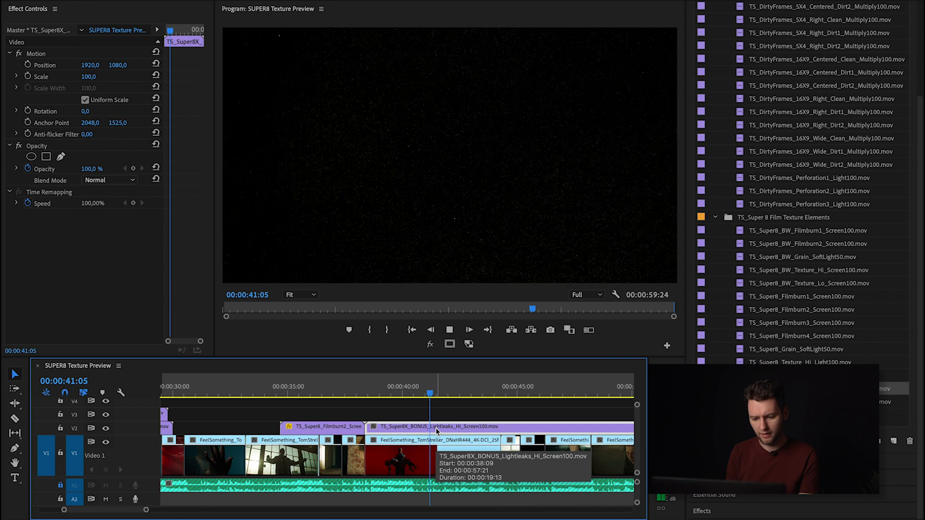
{"action": "key", "text": "space"}
{"action": "key", "text": "-"}
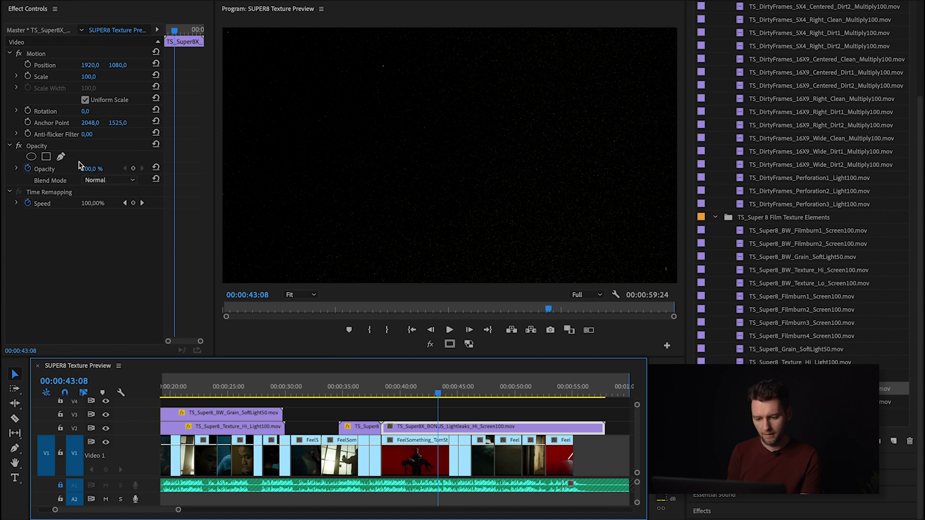
{"action": "left_click", "coordinate": [99, 181]}
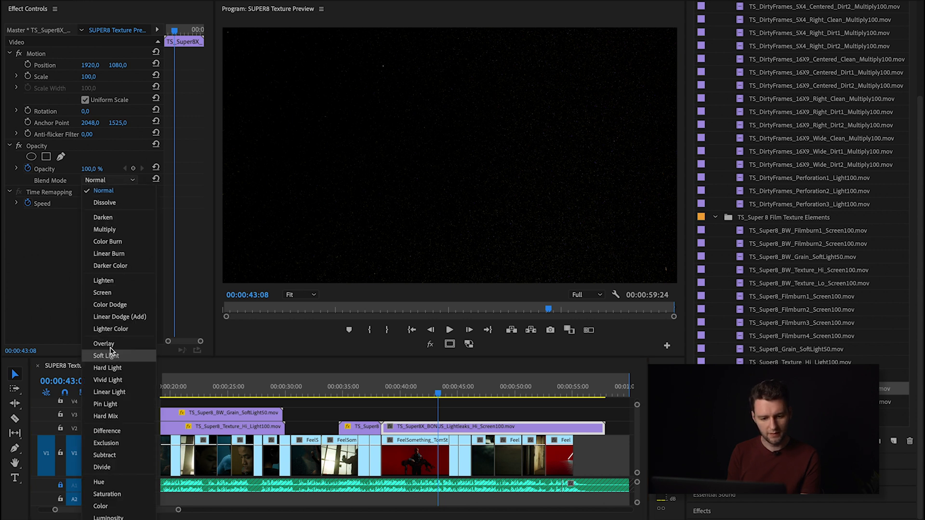
{"action": "left_click", "coordinate": [107, 293]}
Play the sequence from the beginning of the Lightleaks_Hi clip to examine the light leaks over the footage
{"action": "left_click", "coordinate": [390, 395]}
{"action": "key", "text": "space"}
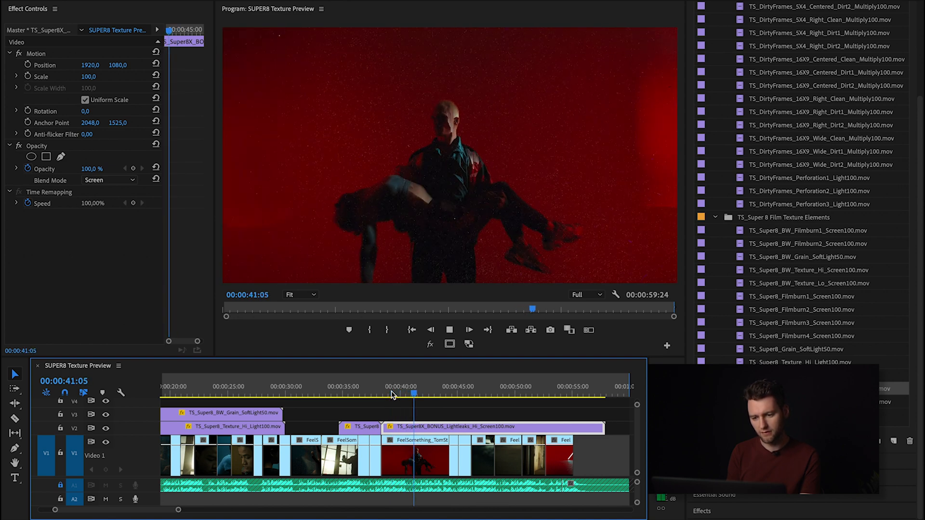
{"action": "key", "text": "equal"}
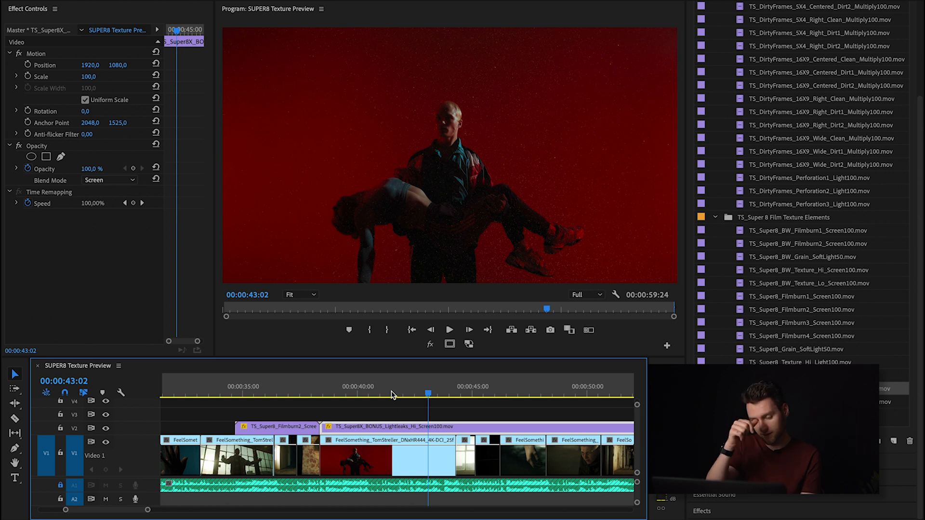
{"action": "left_click", "coordinate": [330, 392]}
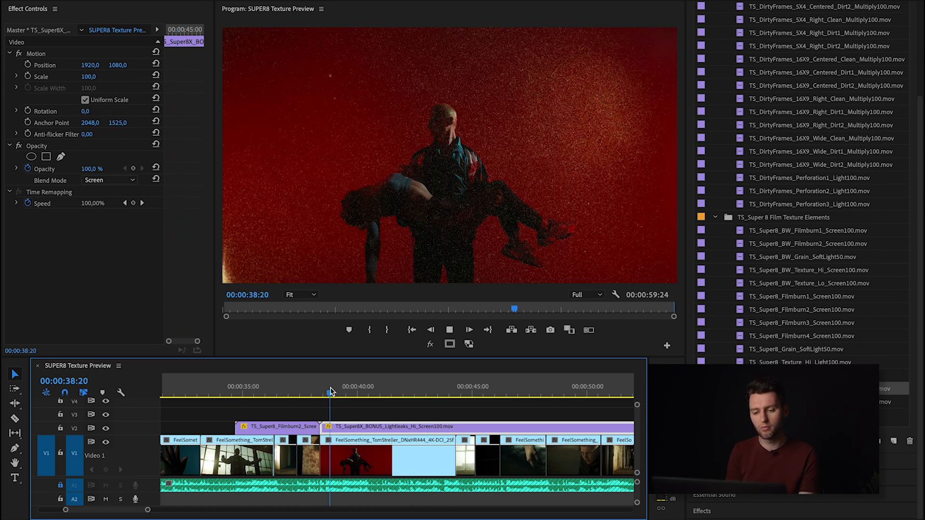
{"action": "key", "text": "minus"}
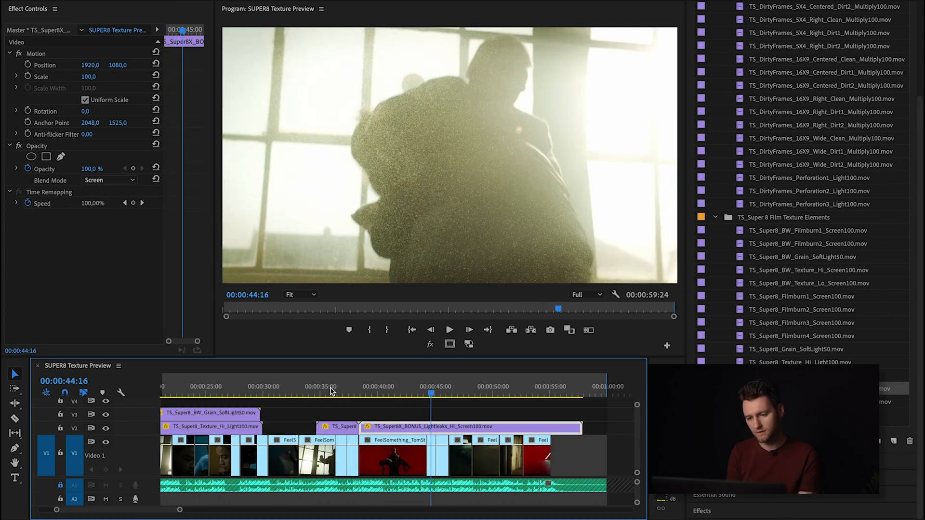
{"action": "left_click_drag", "start_coordinate": [376, 388], "coordinate": [364, 389]}
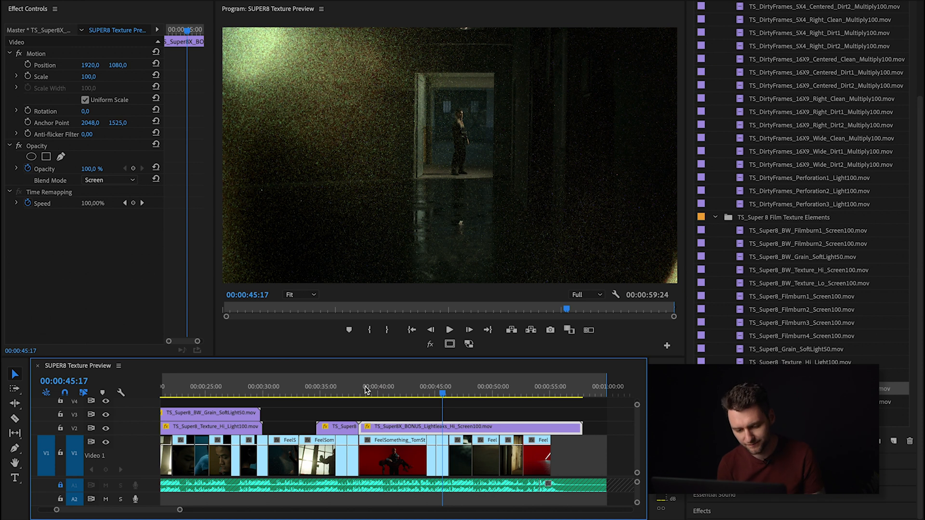
{"action": "key", "text": "minus"}
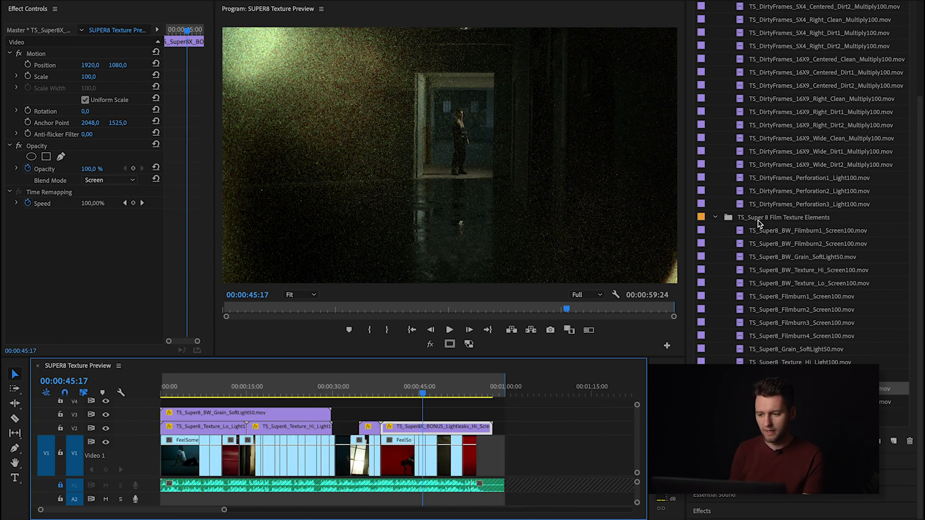
Look through the 5X4 and 16X9 frame overlays in the TS_Dirty Frames Letterbox Overlays folder, comparing centered, right, clean and dirt variants
{"action": "scroll", "coordinate": [758, 223], "scroll_direction": "up", "scroll_amount": 5}
{"action": "left_click", "coordinate": [748, 85]}
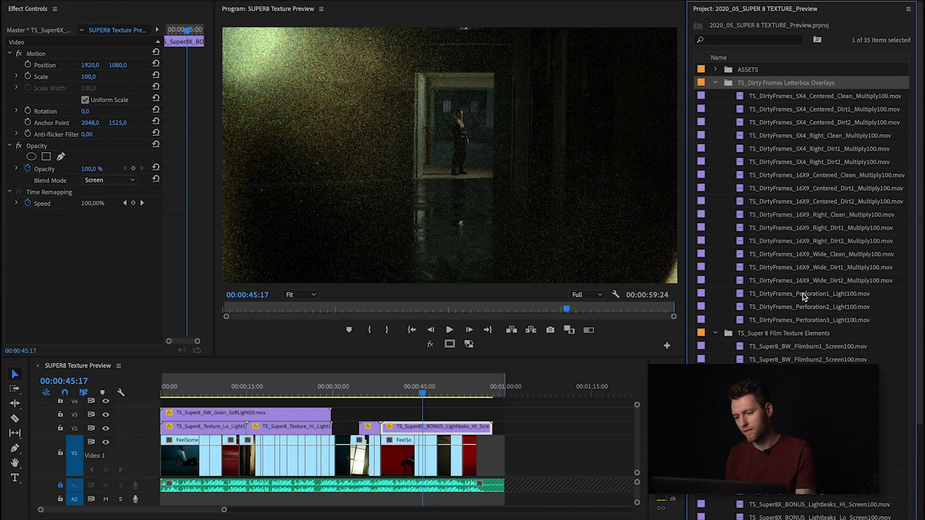
{"action": "left_click", "coordinate": [821, 100]}
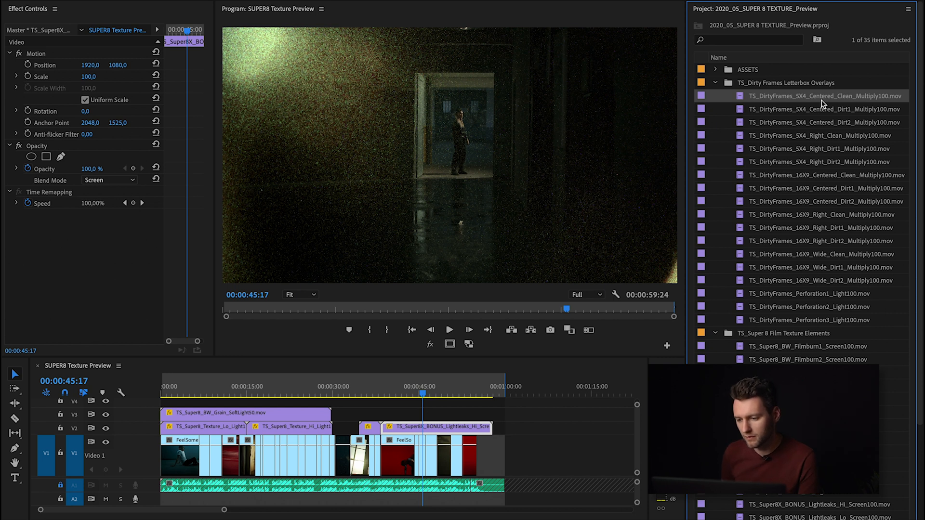
{"action": "left_click", "coordinate": [808, 176]}
{"action": "left_click", "coordinate": [809, 190]}
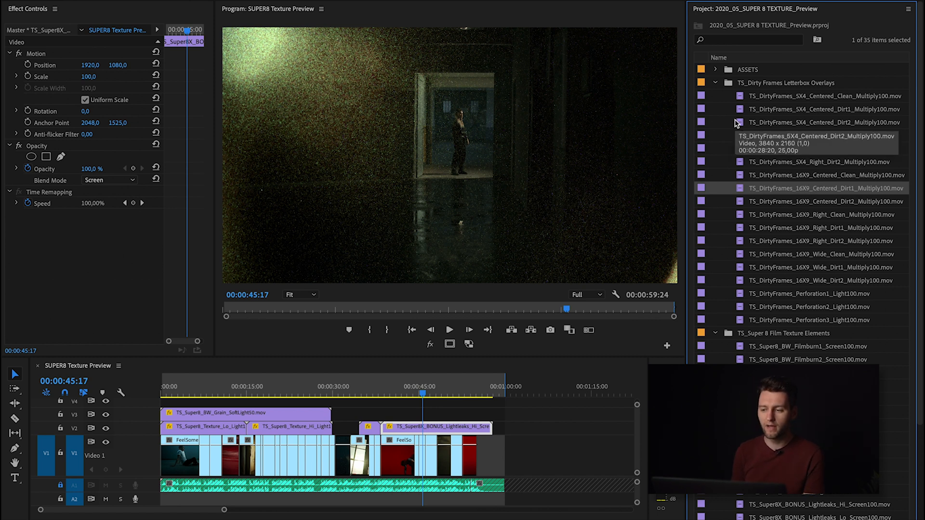
{"action": "left_click", "coordinate": [793, 121]}
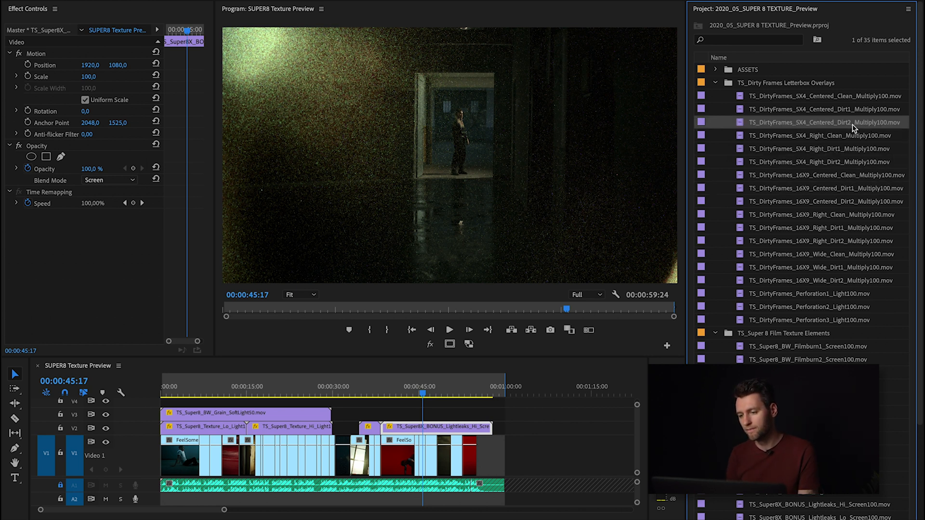
{"action": "left_click", "coordinate": [799, 164]}
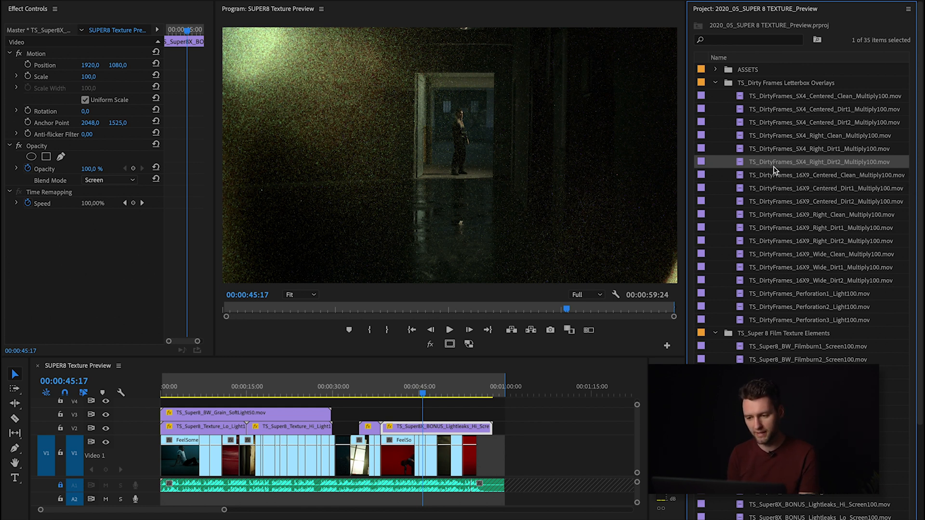
Place TS_DirtyFrames_5X4_Right_Dirt2_Multiply100.mov at the start of V4, set its blend mode to Multiply, and return the playhead to the beginning
{"action": "left_click_drag", "start_coordinate": [775, 166], "coordinate": [156, 400]}
{"action": "left_click", "coordinate": [169, 391]}
{"action": "left_click", "coordinate": [175, 404]}
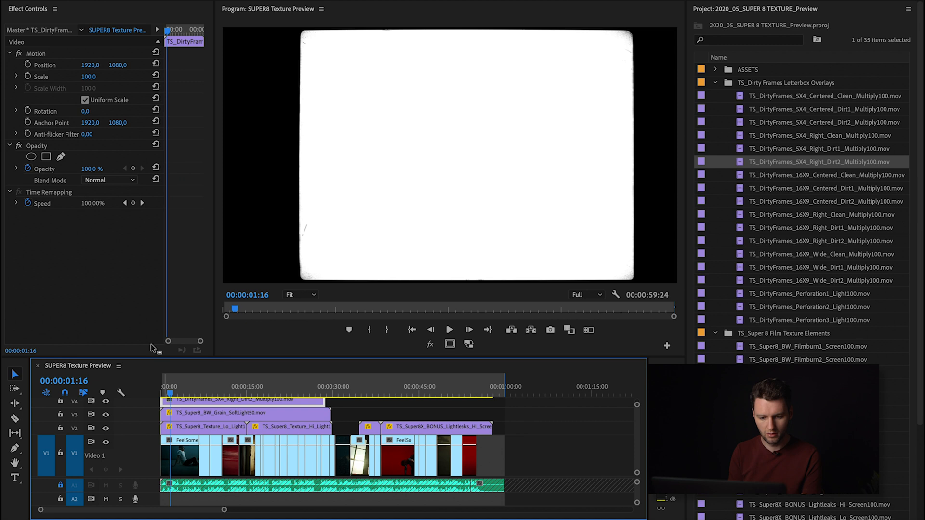
{"action": "left_click", "coordinate": [114, 182]}
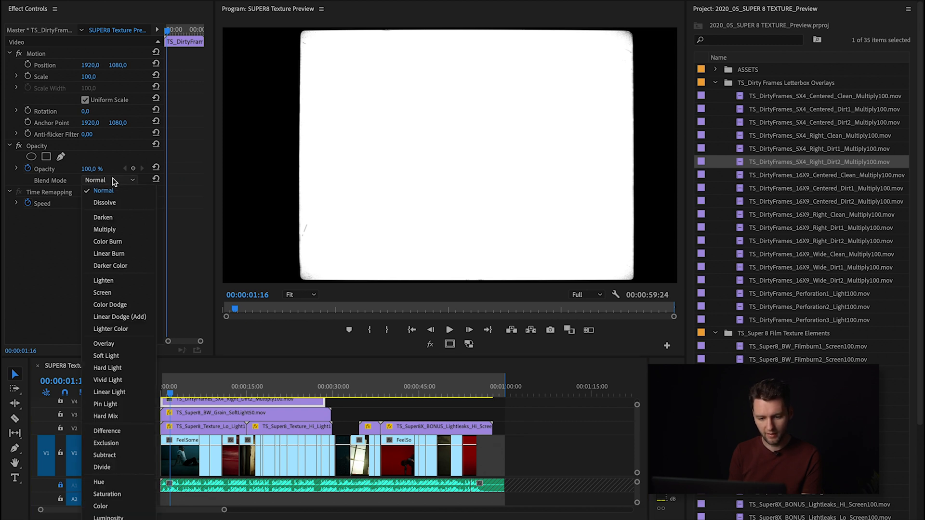
{"action": "left_click", "coordinate": [104, 231]}
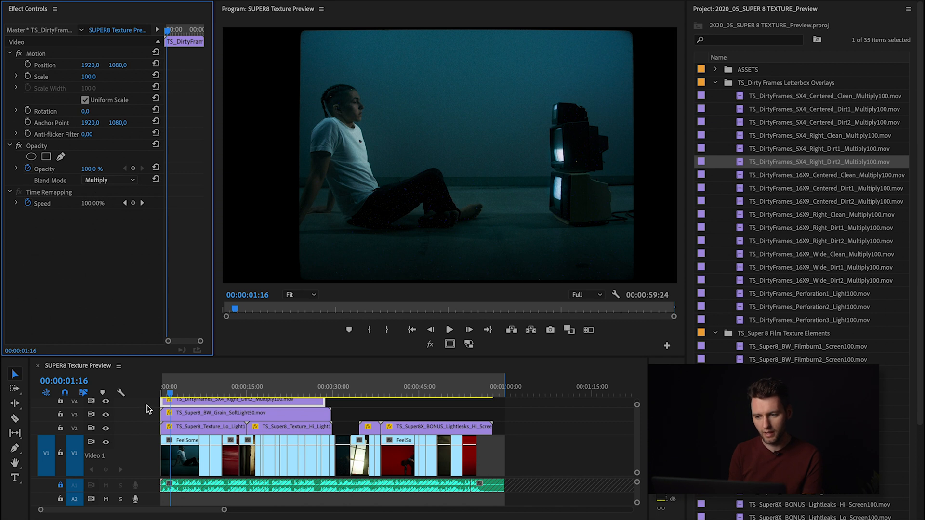
{"action": "left_click_drag", "start_coordinate": [227, 386], "coordinate": [163, 385]}
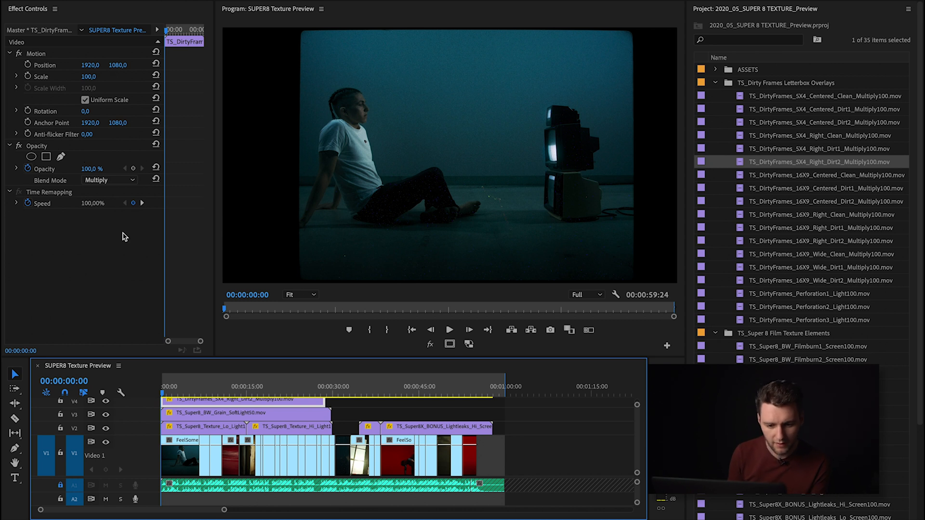
Magnify the program preview to 100% and frame the corner of the 5X4 overlay to inspect its edge
{"action": "left_click", "coordinate": [119, 182]}
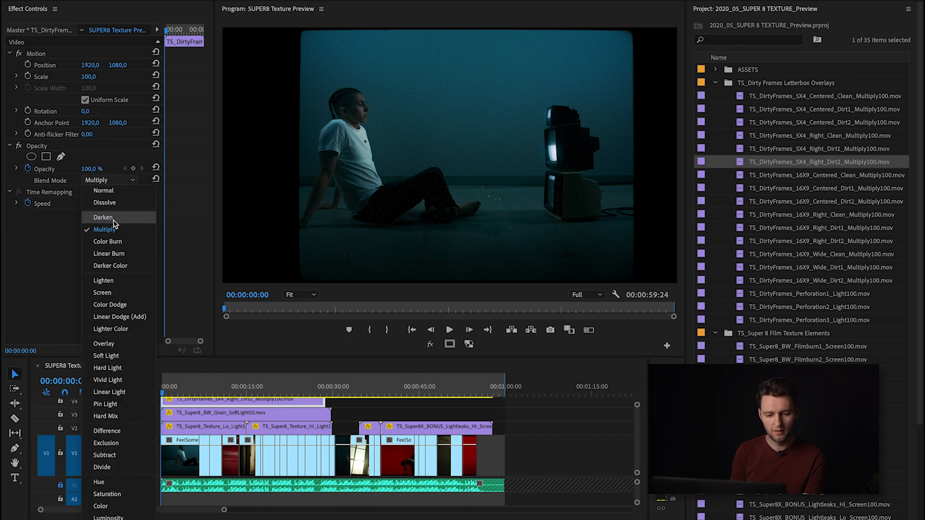
{"action": "left_click", "coordinate": [474, 412]}
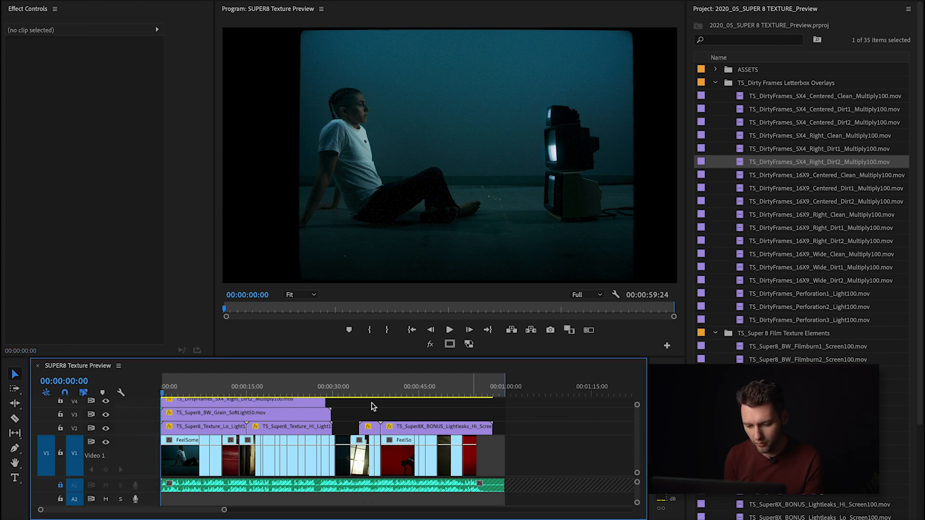
{"action": "left_click", "coordinate": [312, 408]}
{"action": "left_click", "coordinate": [300, 295]}
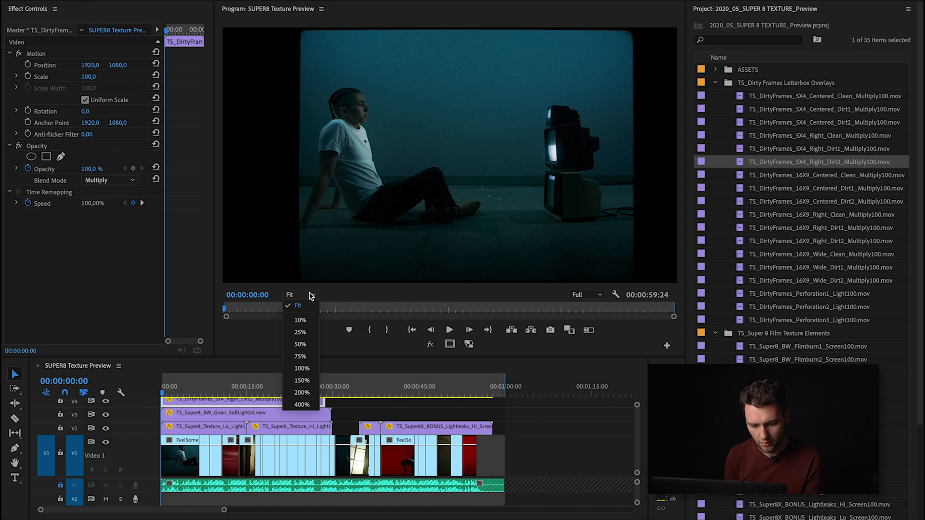
{"action": "left_click", "coordinate": [300, 373]}
{"action": "left_click_drag", "start_coordinate": [395, 285], "coordinate": [292, 286]}
{"action": "left_click_drag", "start_coordinate": [672, 178], "coordinate": [671, 87]}
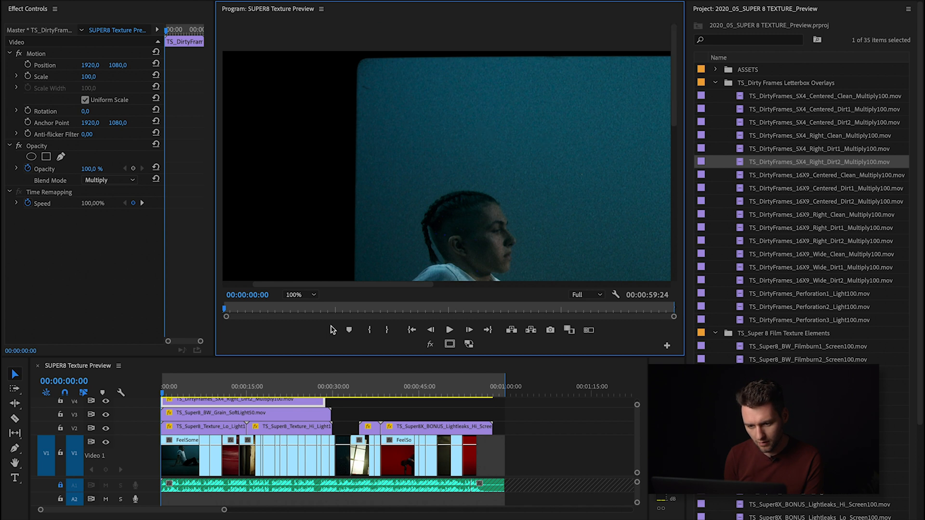
Try the Darken and Color Burn blend modes on the 5X4 frame overlay, then return it to Multiply
{"action": "left_click", "coordinate": [252, 400]}
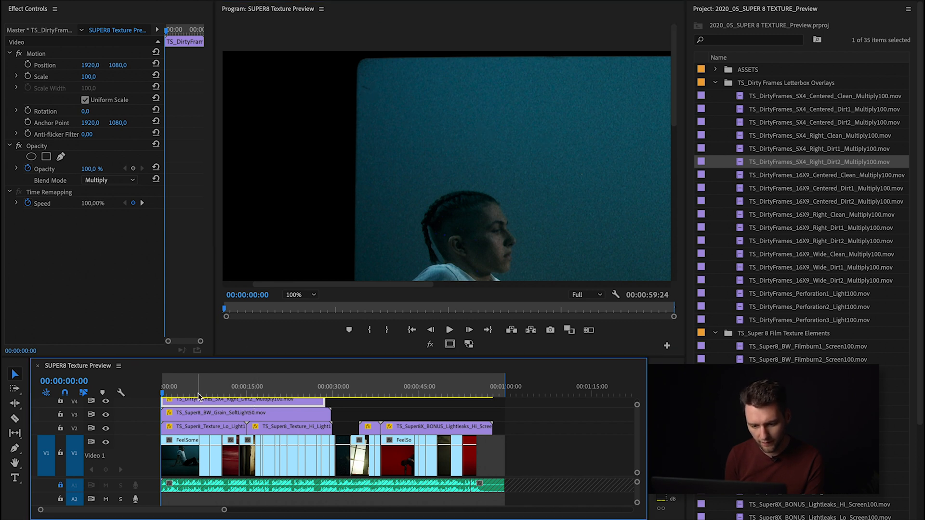
{"action": "left_click", "coordinate": [102, 181]}
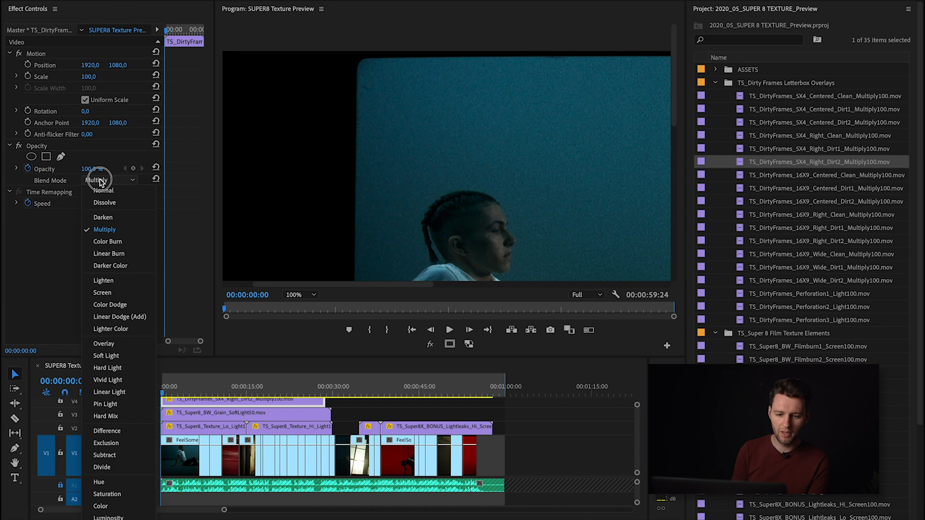
{"action": "left_click", "coordinate": [103, 218]}
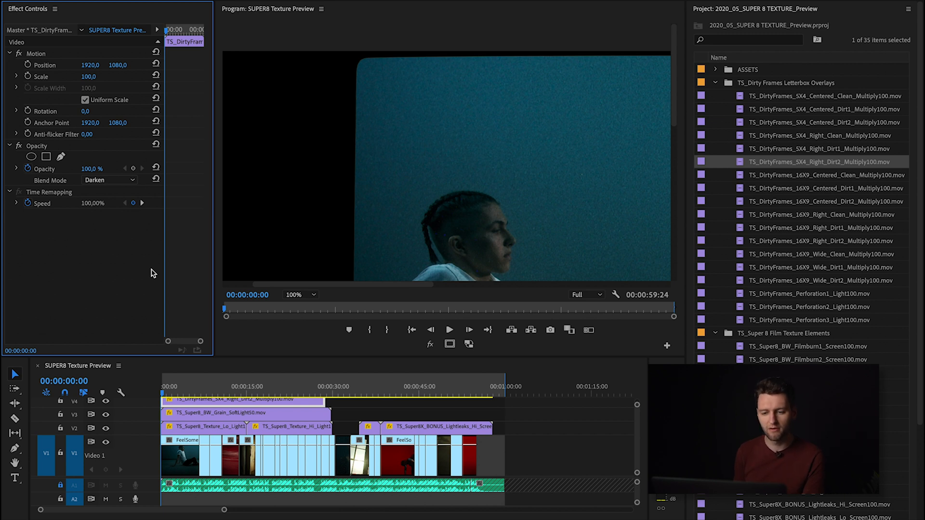
{"action": "left_click", "coordinate": [109, 180]}
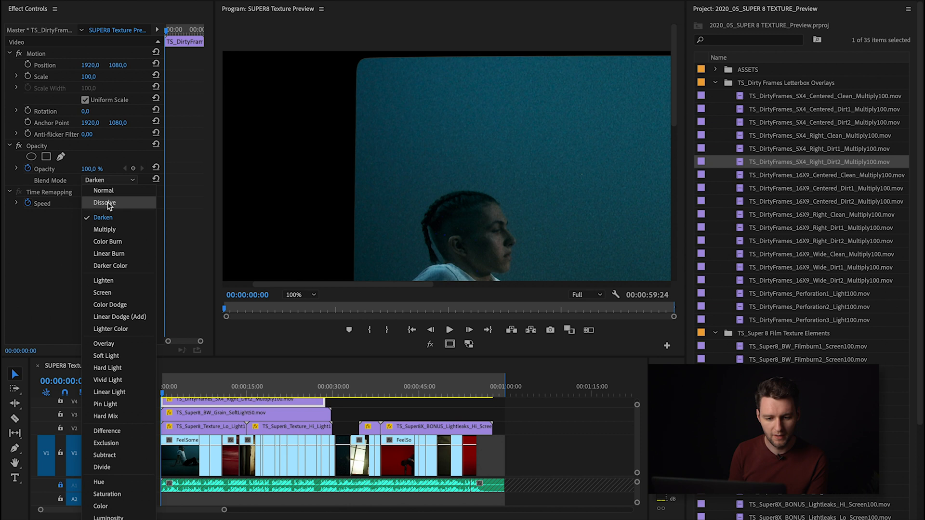
{"action": "left_click", "coordinate": [110, 241]}
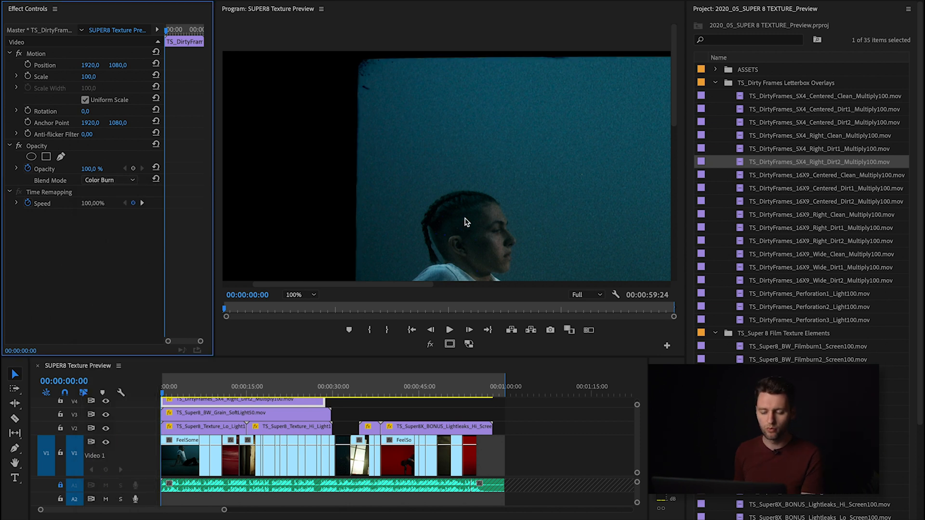
{"action": "left_click", "coordinate": [114, 183]}
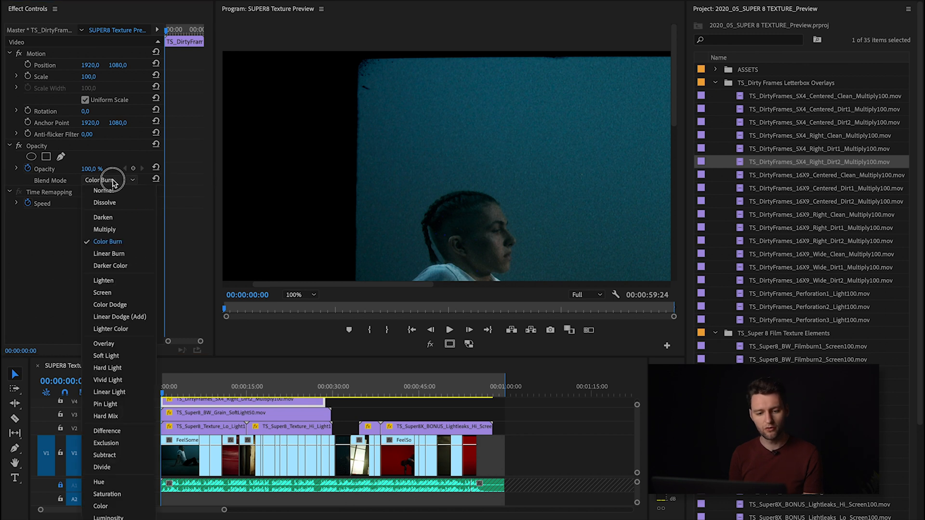
{"action": "left_click", "coordinate": [115, 229]}
Move the playhead to 00:00:17:03 and set the program preview back to Fit to view the whole framed shot
{"action": "left_click", "coordinate": [260, 394]}
{"action": "key", "text": "minus"}
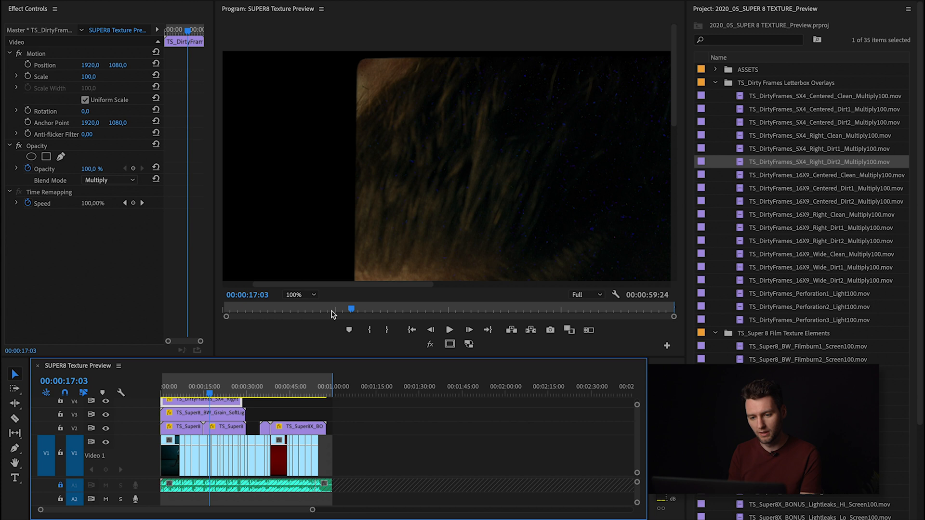
{"action": "left_click", "coordinate": [300, 295]}
{"action": "left_click", "coordinate": [299, 309]}
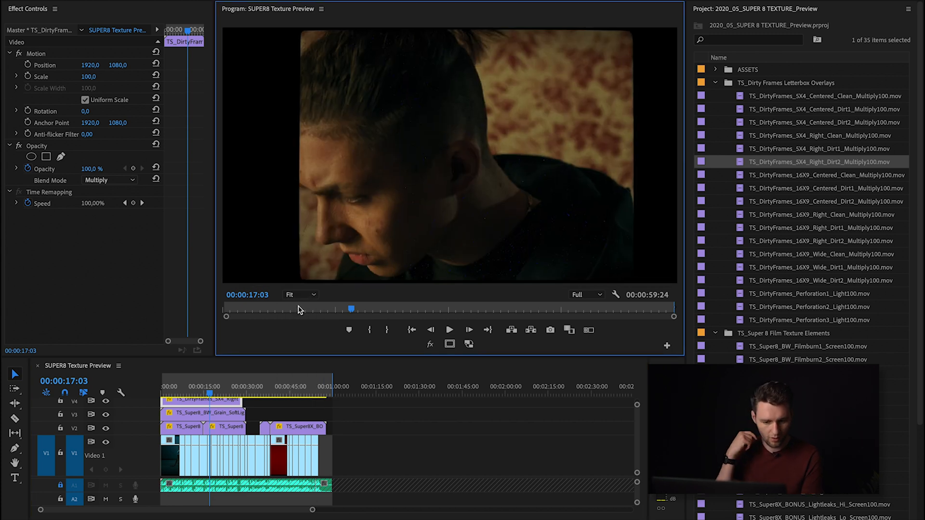
Place TS_DirtyFrames_Perforation1_Light100.mov on V5 above the 5X4 frame overlay, around 00:00:17:03, and set its blend mode to Lighten
{"action": "left_click", "coordinate": [752, 294]}
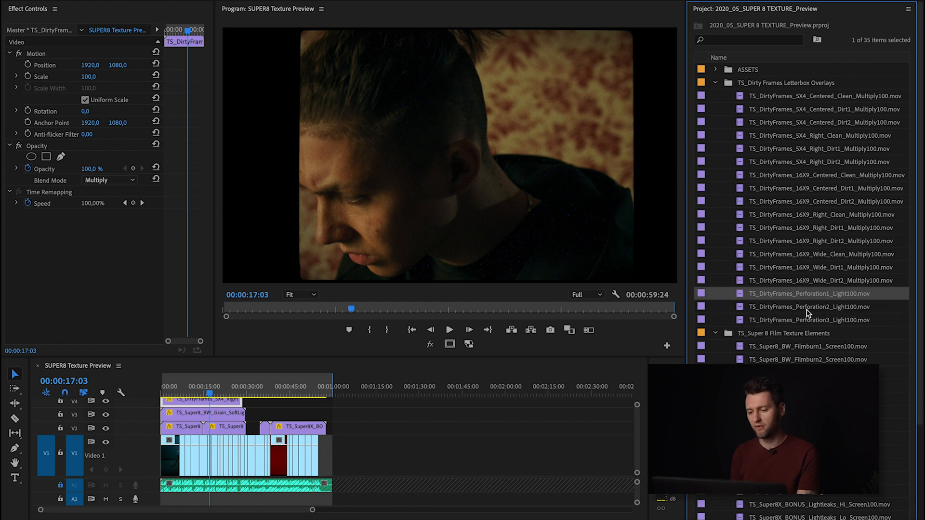
{"action": "left_click", "coordinate": [806, 311]}
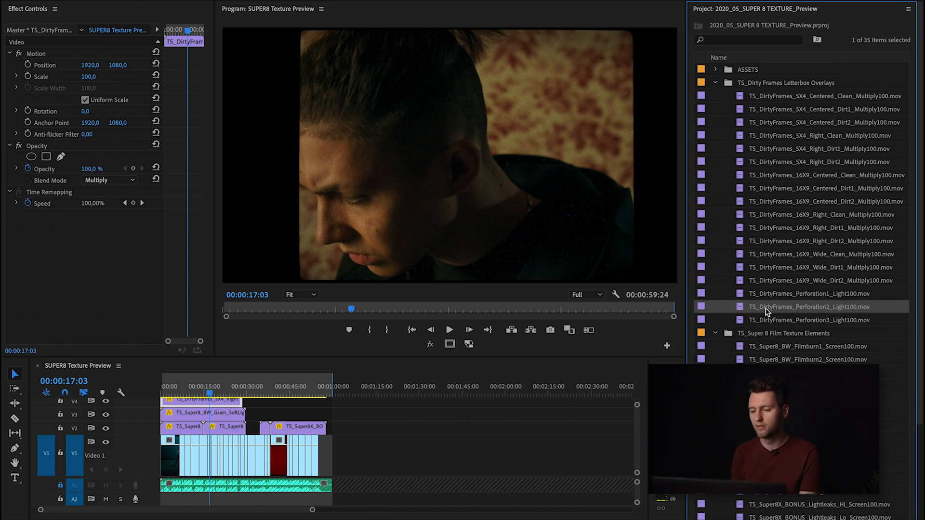
{"action": "left_click", "coordinate": [819, 322]}
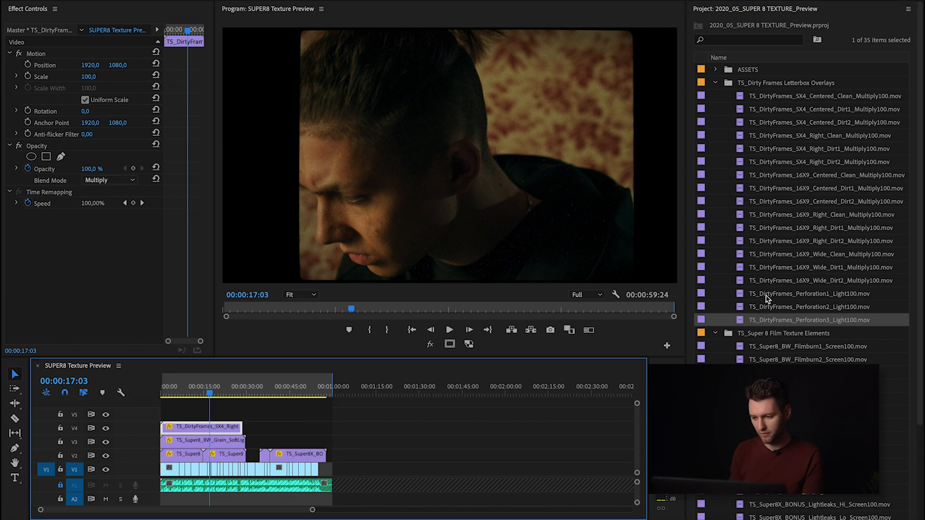
{"action": "left_click_drag", "start_coordinate": [767, 298], "coordinate": [219, 418]}
{"action": "left_click", "coordinate": [219, 416]}
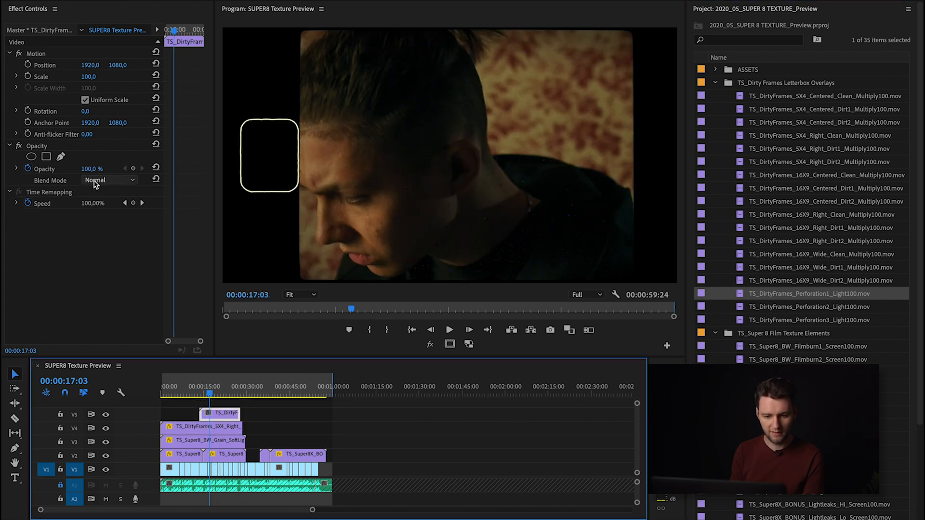
{"action": "left_click", "coordinate": [110, 180]}
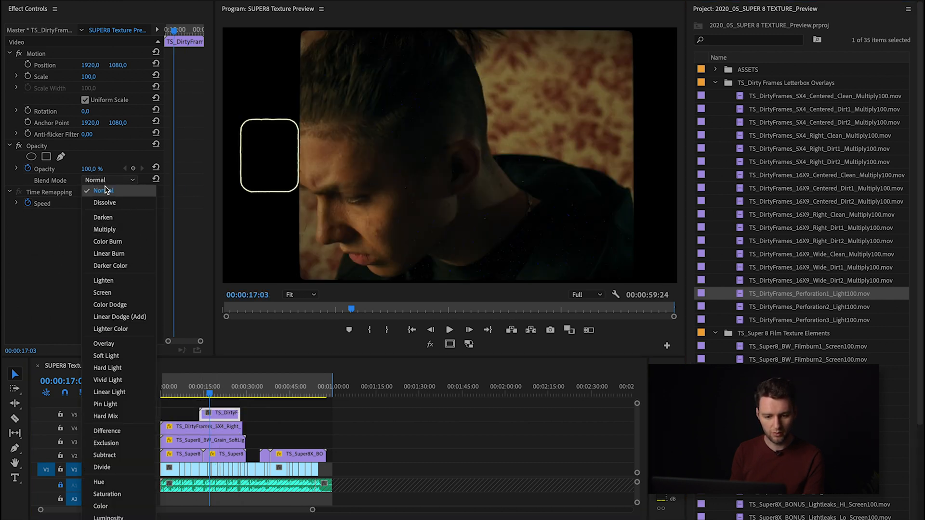
{"action": "left_click", "coordinate": [113, 282]}
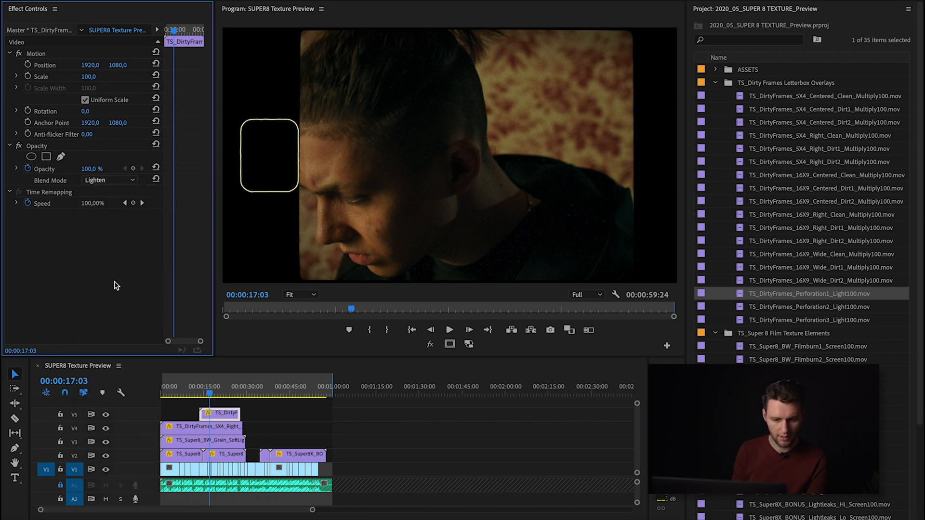
Play the sequence from about 15 seconds to examine the perforation beside the framed footage
{"action": "left_click", "coordinate": [205, 393]}
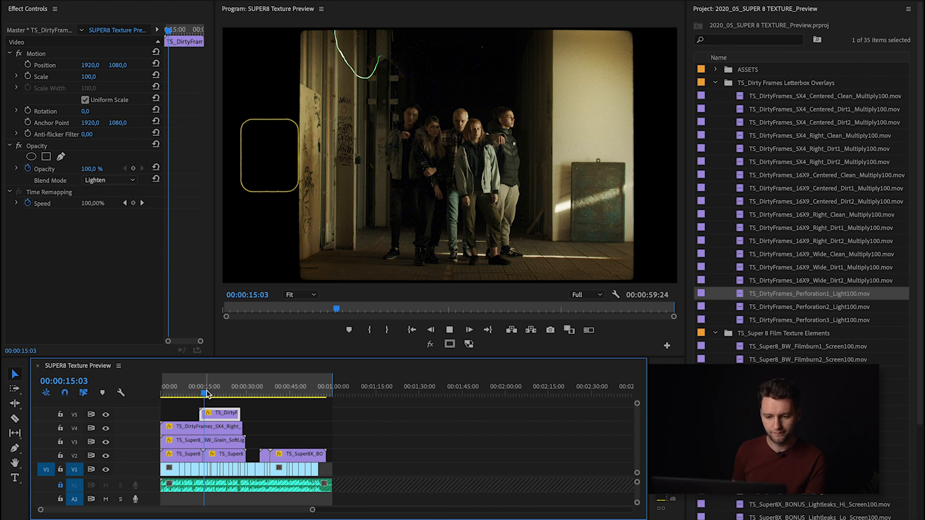
{"action": "key", "text": "="}
{"action": "key", "text": "space"}
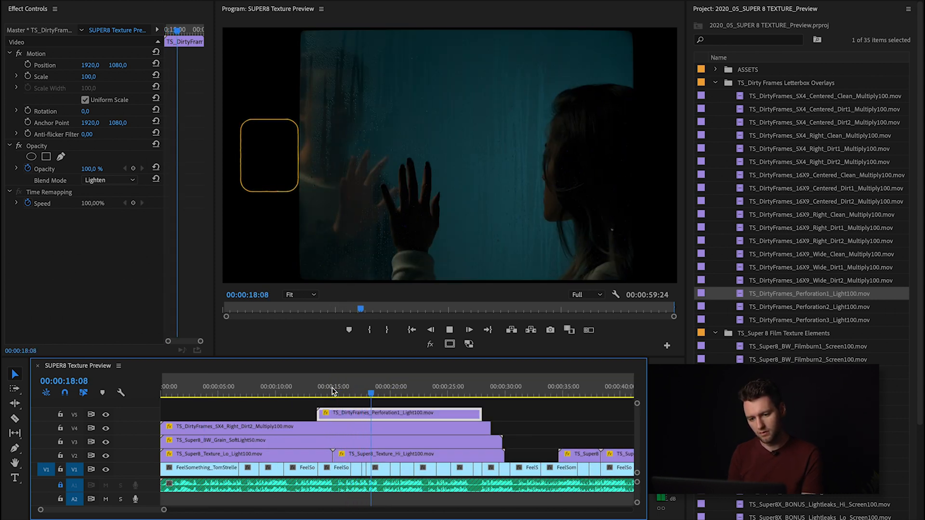
{"action": "key", "text": "space"}
Place TS_DirtyFrames_16X9_Centered_Clean_Multiply100.mov on V3, starting with the film burn clip on V2, and set its blend mode to Multiply
{"action": "key", "text": "backslash"}
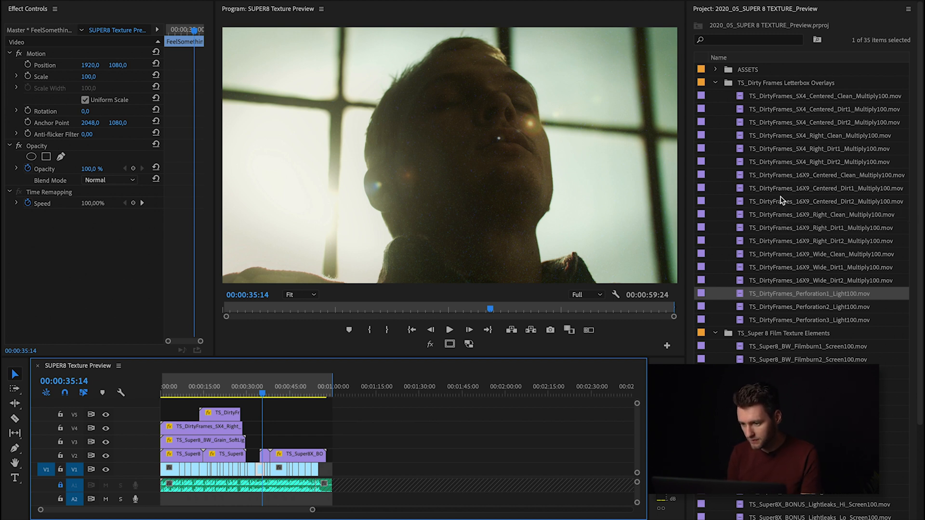
{"action": "left_click_drag", "start_coordinate": [789, 179], "coordinate": [263, 442]}
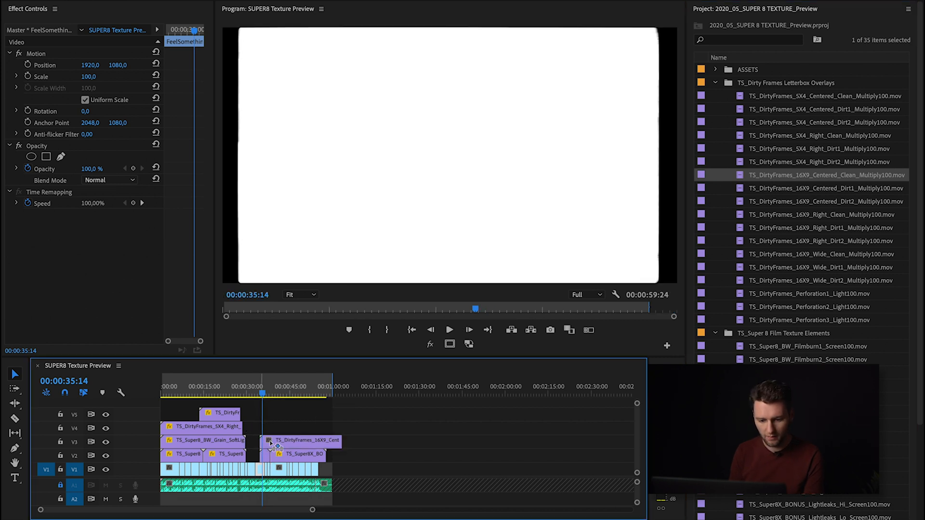
{"action": "left_click", "coordinate": [109, 180]}
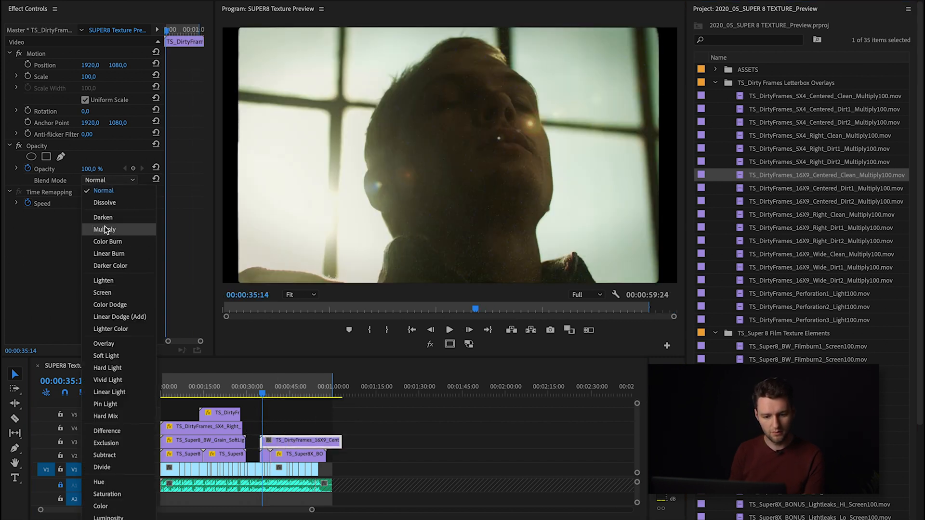
{"action": "left_click", "coordinate": [105, 229]}
Play the section under the 16X9 frame overlay, continuing from about 45 seconds, to examine the frame together with the light leaks
{"action": "key", "text": "space"}
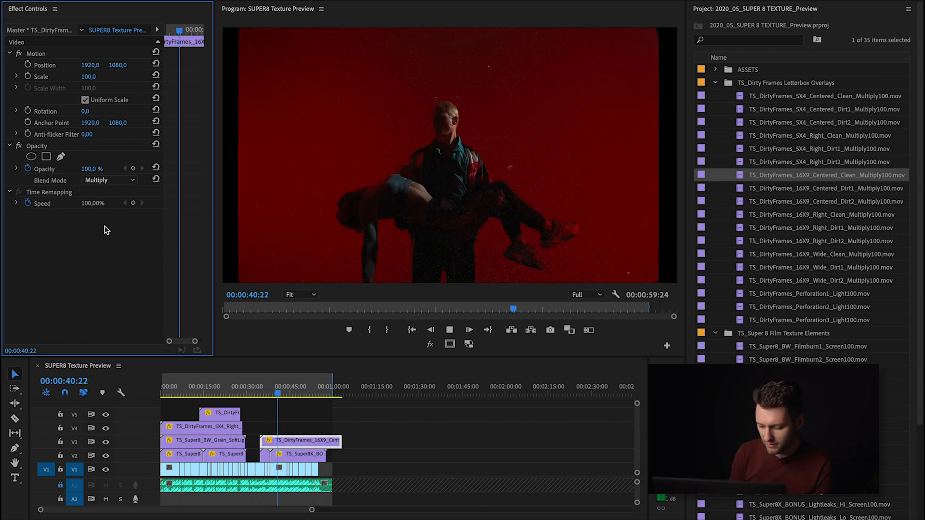
{"action": "key", "text": "space"}
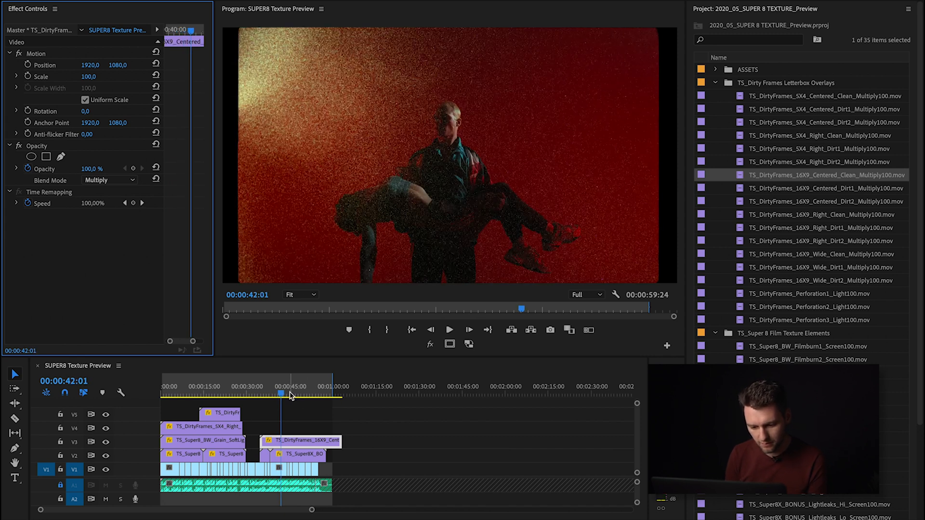
{"action": "left_click", "coordinate": [291, 395]}
{"action": "key", "text": "equal"}
{"action": "key", "text": "equal"}
{"action": "key", "text": "equal"}
{"action": "key", "text": "equal"}
{"action": "key", "text": "space"}
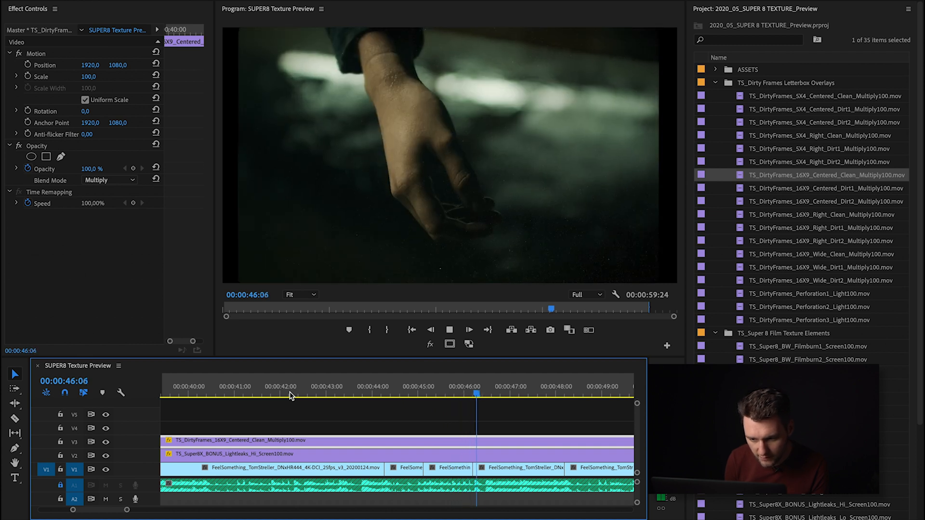
{"action": "key", "text": "backslash"}
{"action": "key", "text": "space"}
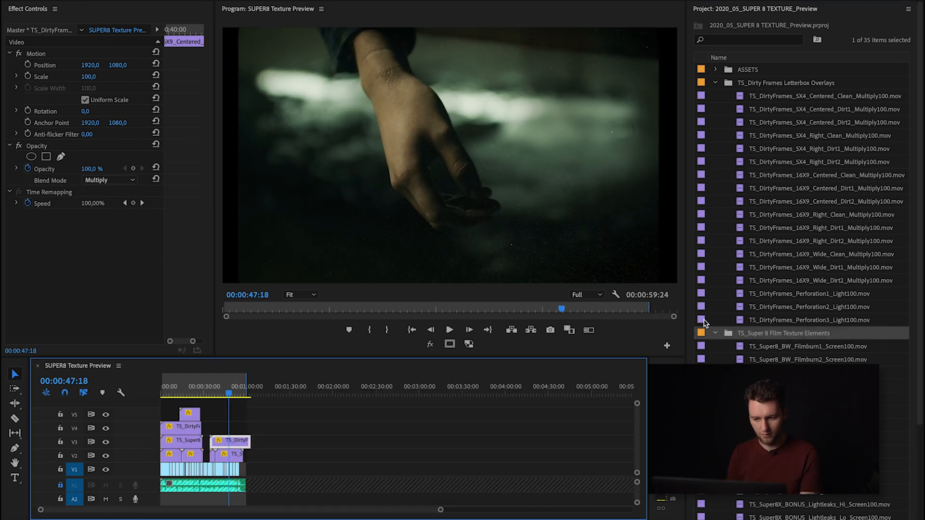
Place TS_DirtyFrames_Perforation3_Light100.mov on V4 above the 16X9 overlay with horizontal position 1863 and blend mode Lighten, and play the result
{"action": "left_click_drag", "start_coordinate": [740, 320], "coordinate": [236, 427]}
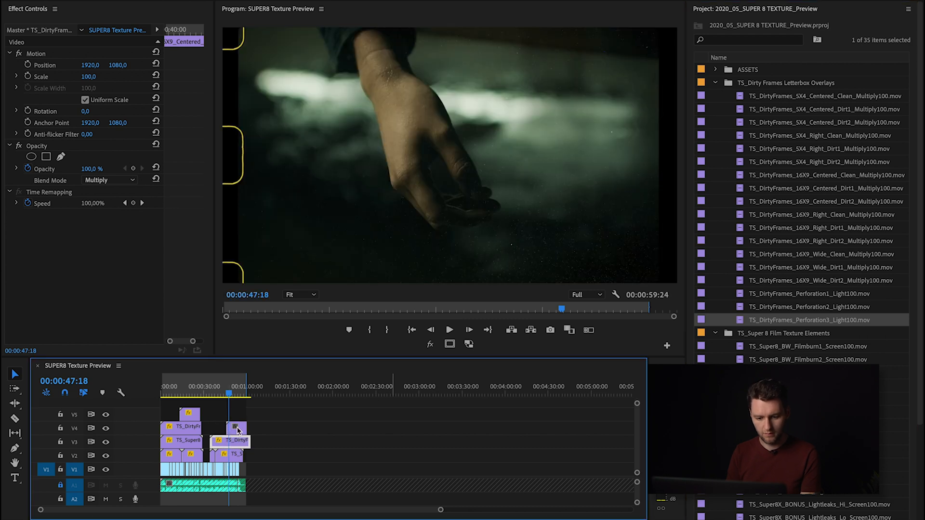
{"action": "left_click_drag", "start_coordinate": [90, 67], "coordinate": [62, 67]}
{"action": "left_click", "coordinate": [101, 181]}
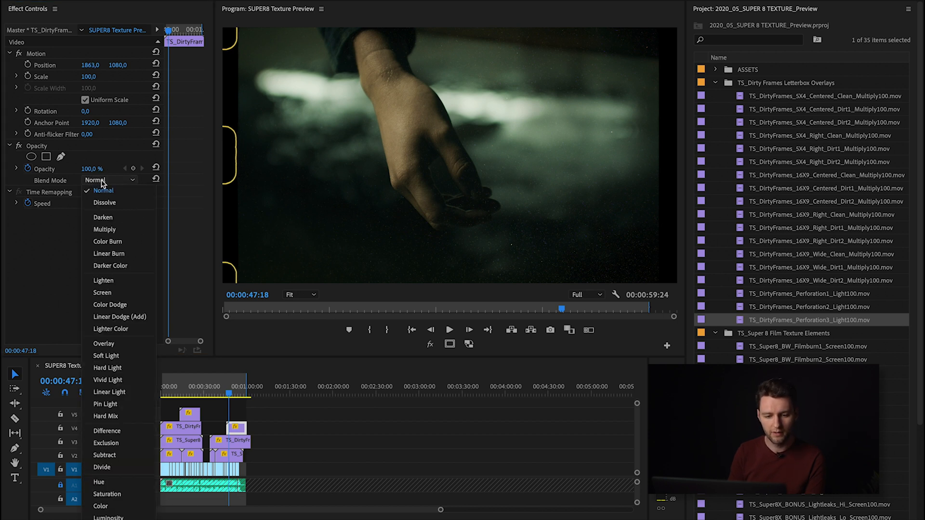
{"action": "left_click", "coordinate": [111, 281]}
{"action": "key", "text": "space"}
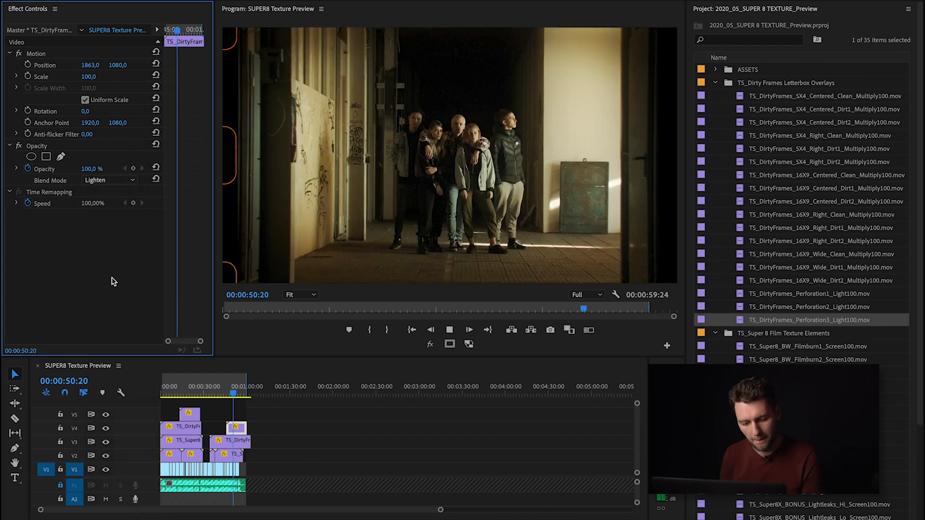
{"action": "key", "text": "space"}
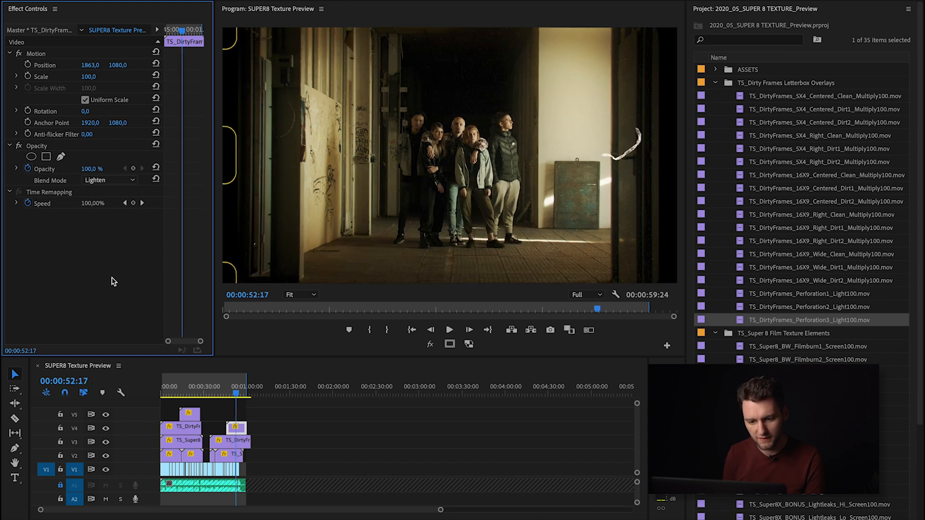